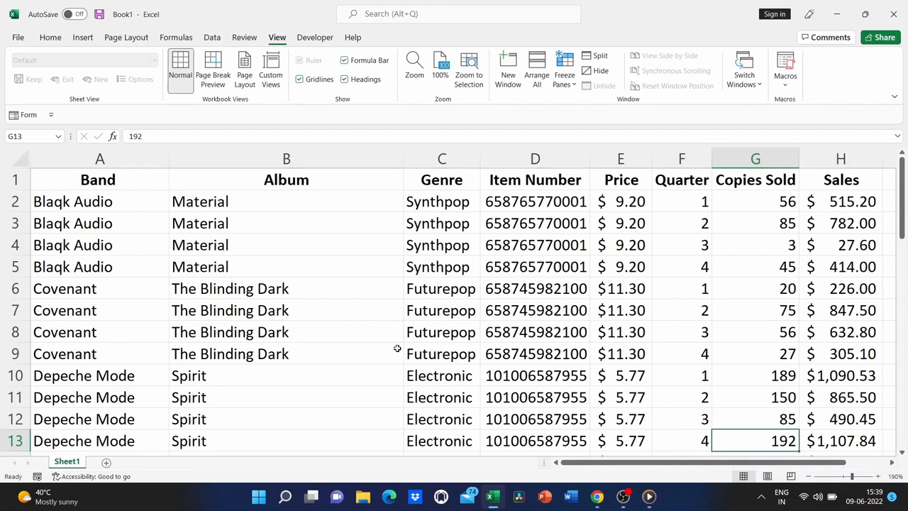
- Look through the album sales records, from the header row down through The Jellyrox rows and back to the start
{"action": "scroll", "coordinate": [398, 348], "scroll_direction": "down", "scroll_amount": 2}
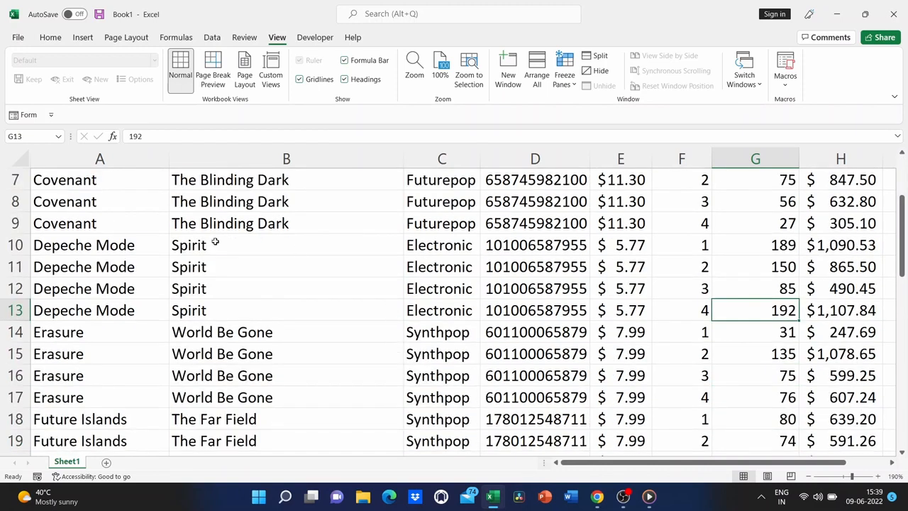
{"action": "scroll", "coordinate": [384, 239], "scroll_direction": "up", "scroll_amount": 2}
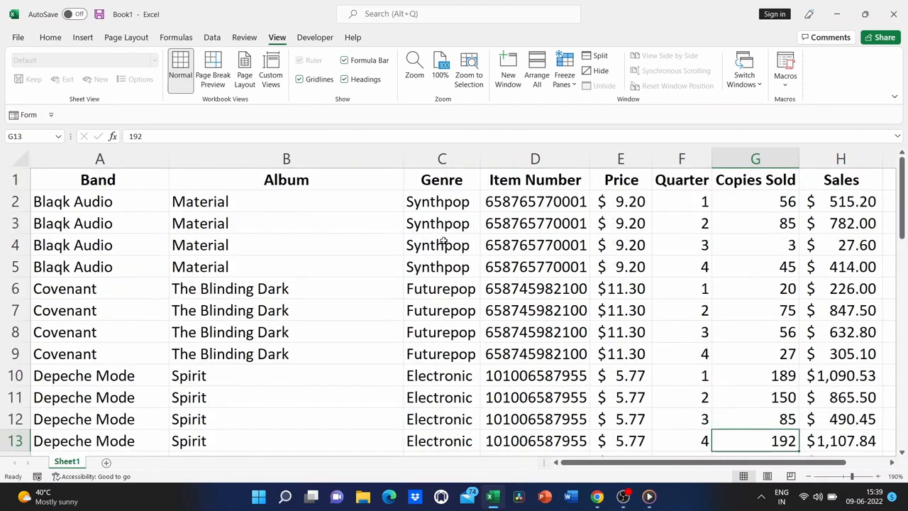
{"action": "scroll", "coordinate": [444, 279], "scroll_direction": "down", "scroll_amount": 2}
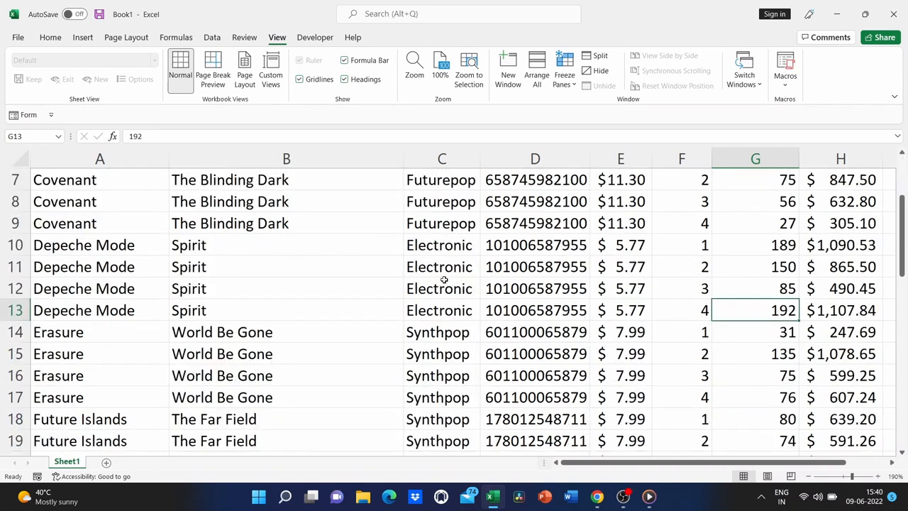
{"action": "scroll", "coordinate": [444, 279], "scroll_direction": "down", "scroll_amount": 5}
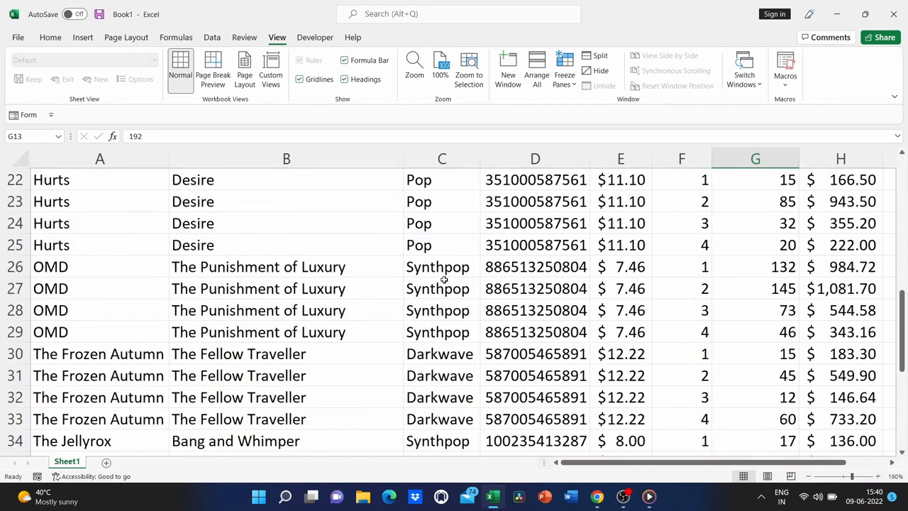
{"action": "scroll", "coordinate": [445, 280], "scroll_direction": "down", "scroll_amount": 1}
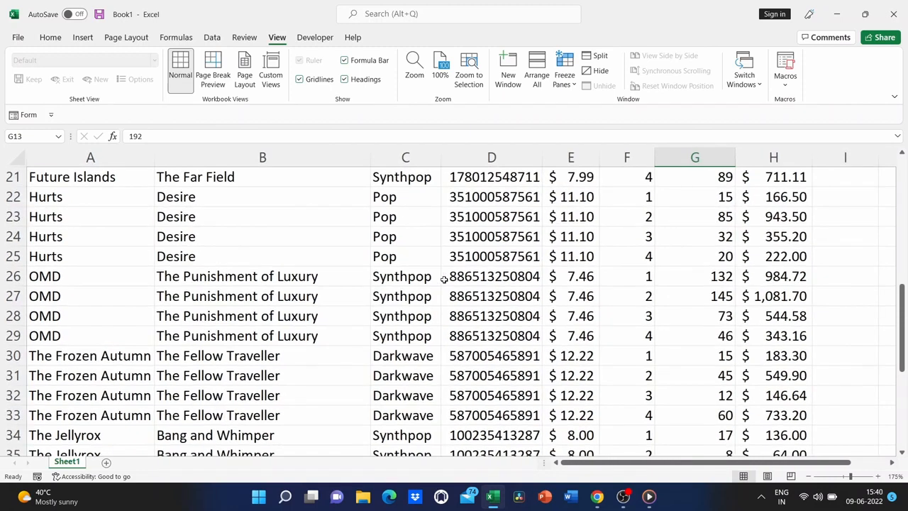
{"action": "scroll", "coordinate": [311, 262], "scroll_direction": "up", "scroll_amount": 2}
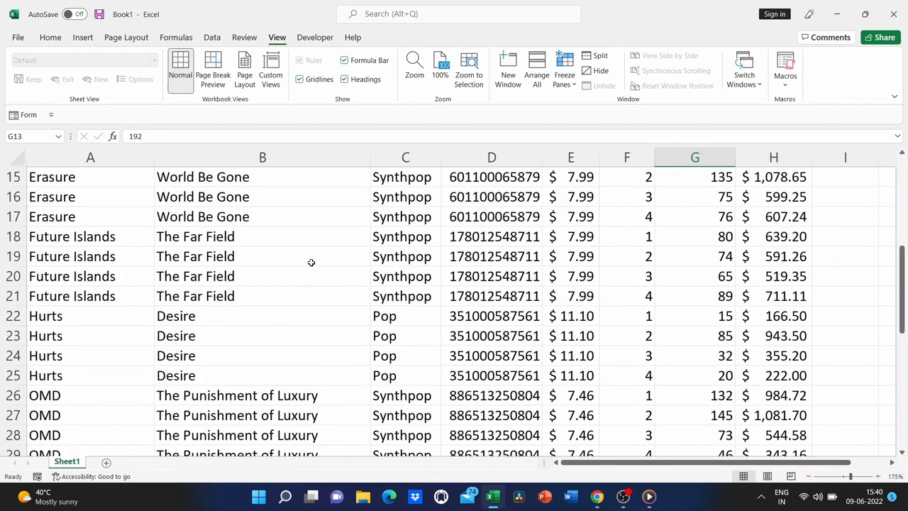
{"action": "scroll", "coordinate": [438, 288], "scroll_direction": "up", "scroll_amount": 2}
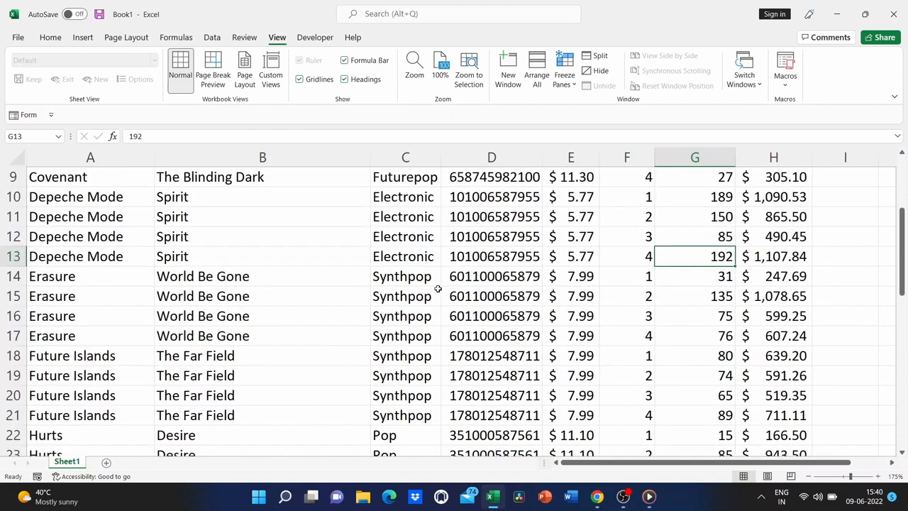
{"action": "scroll", "coordinate": [438, 289], "scroll_direction": "up", "scroll_amount": 3}
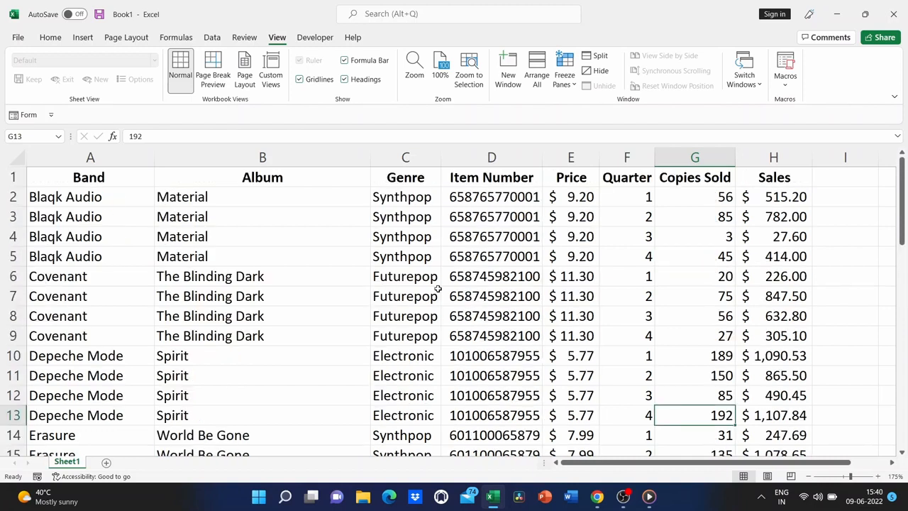
- Freeze the header row so the column titles stay in view while the sheet scrolls
{"action": "left_click", "coordinate": [13, 196]}
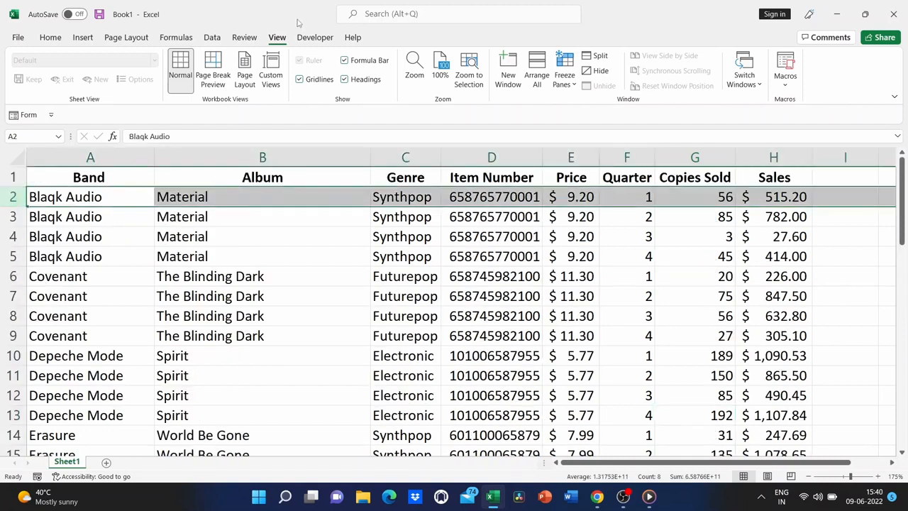
{"action": "left_click", "coordinate": [572, 70]}
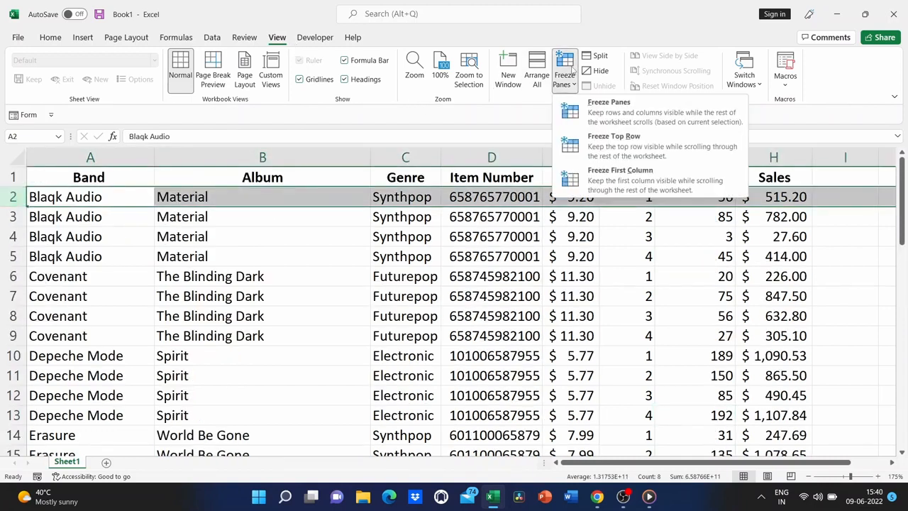
{"action": "left_click", "coordinate": [593, 138]}
- Review the Band column from the first record through the last Ulver row
{"action": "scroll", "coordinate": [546, 266], "scroll_direction": "down", "scroll_amount": 1}
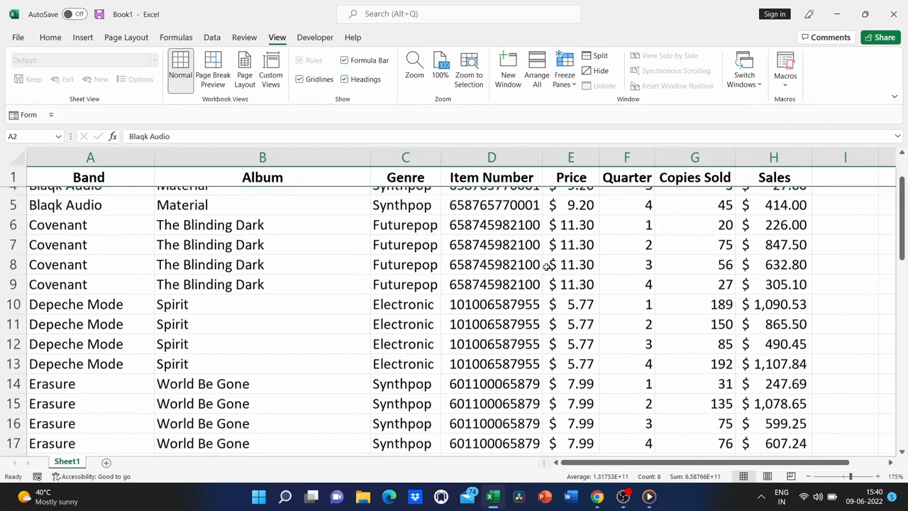
{"action": "scroll", "coordinate": [546, 266], "scroll_direction": "down", "scroll_amount": 2}
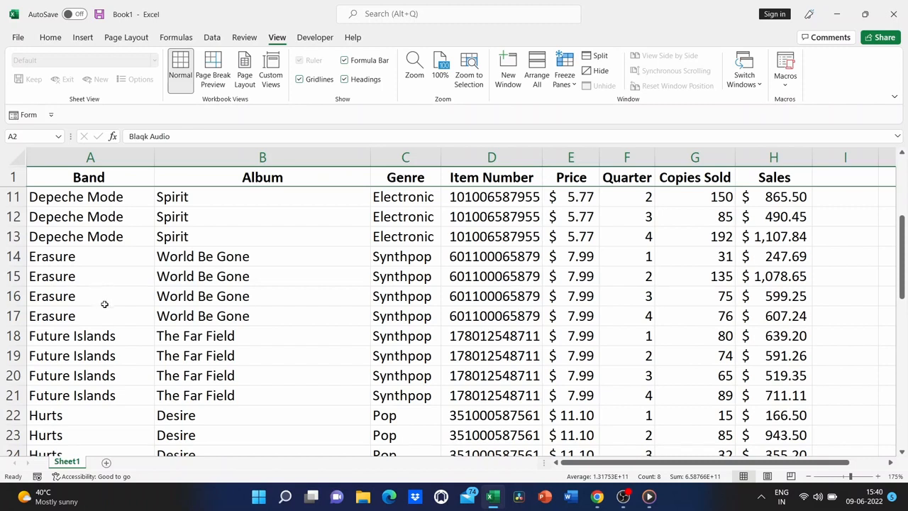
{"action": "scroll", "coordinate": [126, 371], "scroll_direction": "down", "scroll_amount": 1}
{"action": "scroll", "coordinate": [126, 371], "scroll_direction": "down", "scroll_amount": 2}
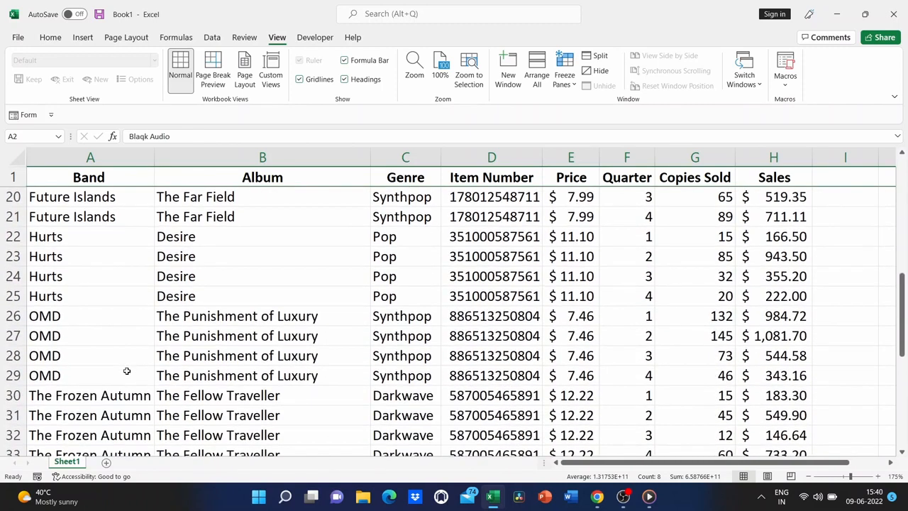
{"action": "scroll", "coordinate": [126, 371], "scroll_direction": "down", "scroll_amount": 5}
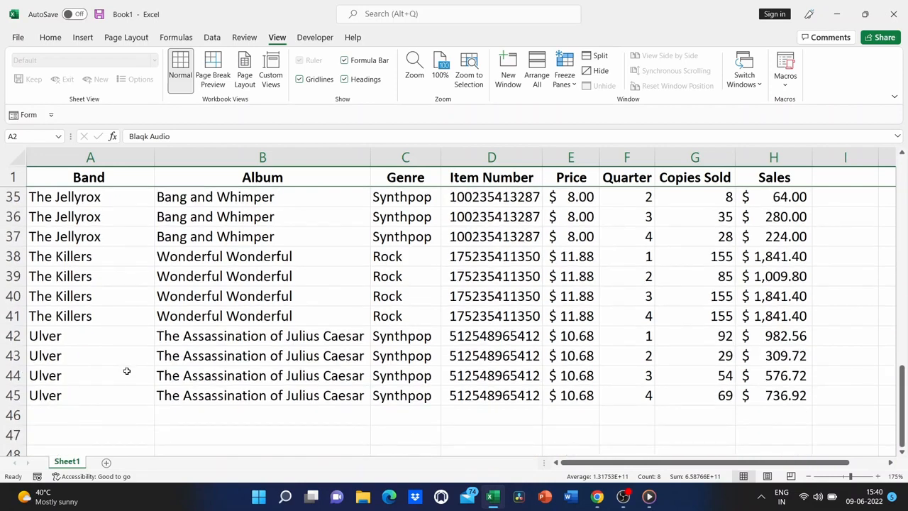
{"action": "scroll", "coordinate": [126, 370], "scroll_direction": "up", "scroll_amount": 10}
{"action": "scroll", "coordinate": [126, 371], "scroll_direction": "up", "scroll_amount": 1}
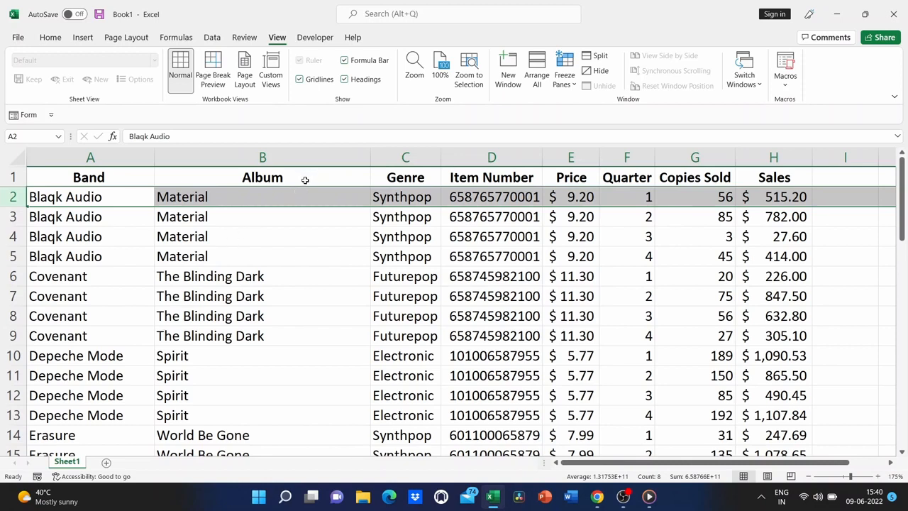
- Review the Album column down to the end of the data
{"action": "scroll", "coordinate": [281, 371], "scroll_direction": "down", "scroll_amount": 2}
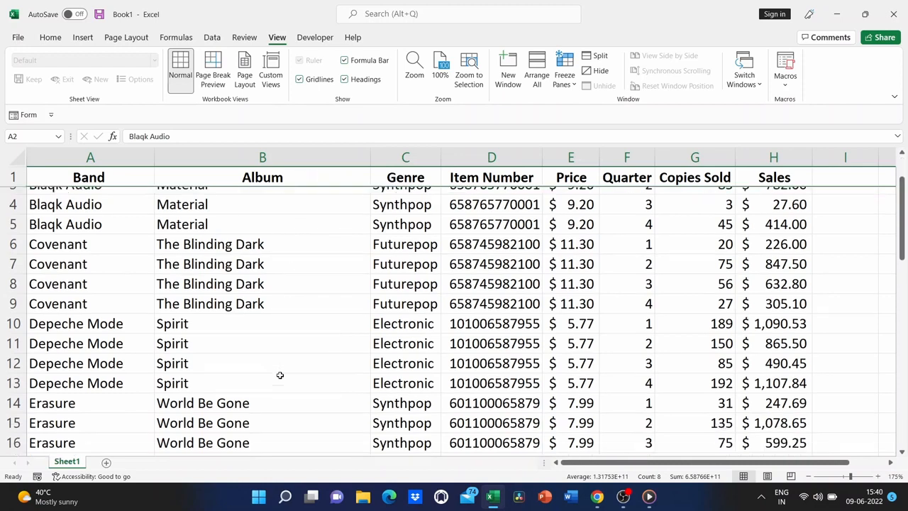
{"action": "scroll", "coordinate": [281, 373], "scroll_direction": "down", "scroll_amount": 3}
{"action": "scroll", "coordinate": [281, 376], "scroll_direction": "down", "scroll_amount": 3}
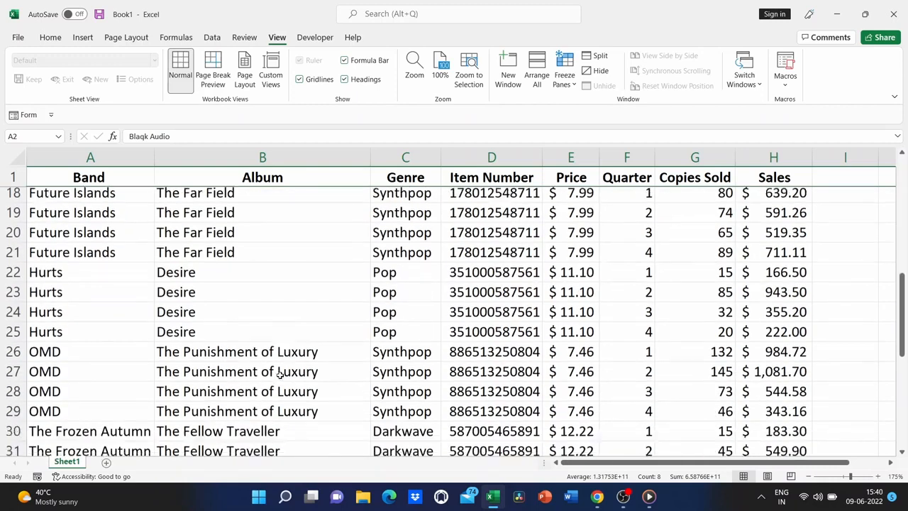
{"action": "scroll", "coordinate": [281, 376], "scroll_direction": "down", "scroll_amount": 2}
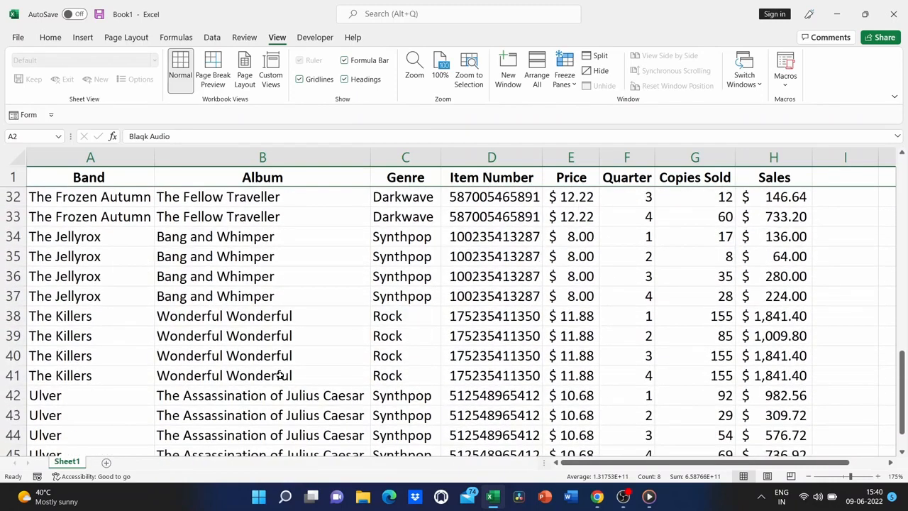
{"action": "scroll", "coordinate": [280, 376], "scroll_direction": "down", "scroll_amount": 2}
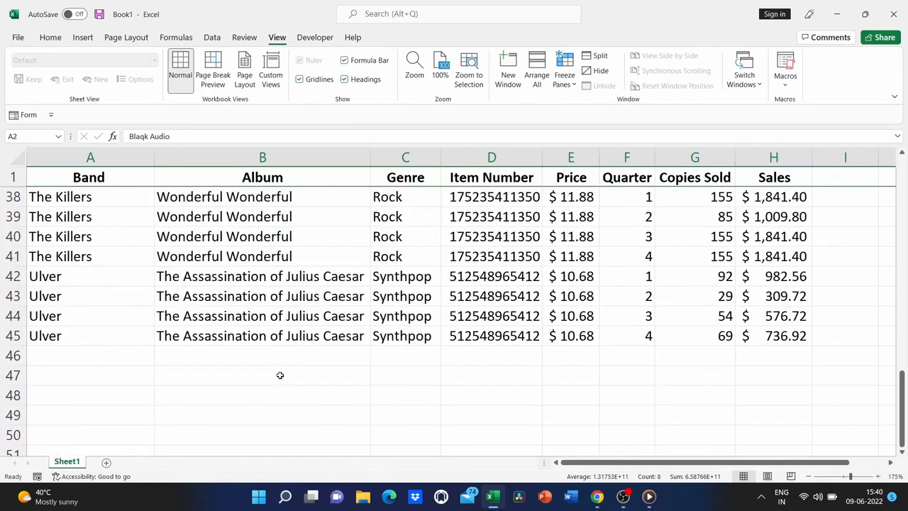
{"action": "scroll", "coordinate": [280, 375], "scroll_direction": "up", "scroll_amount": 6}
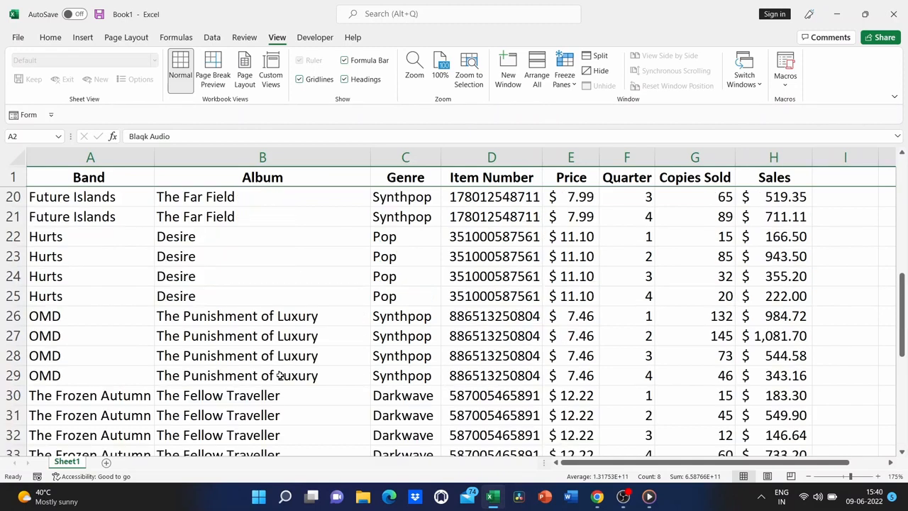
{"action": "scroll", "coordinate": [279, 330], "scroll_direction": "up", "scroll_amount": 5}
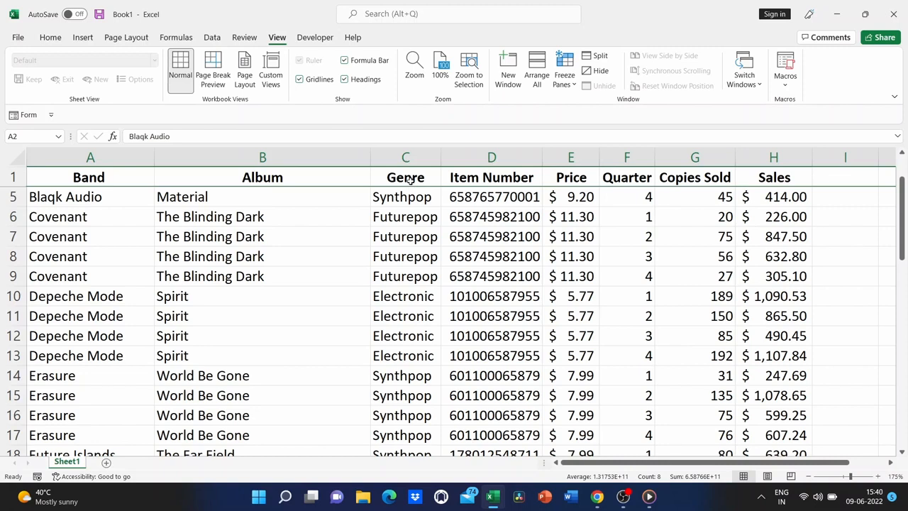
- Review the genres listed for the albums throughout the data, returning to the first record
{"action": "scroll", "coordinate": [410, 272], "scroll_direction": "down", "scroll_amount": 1}
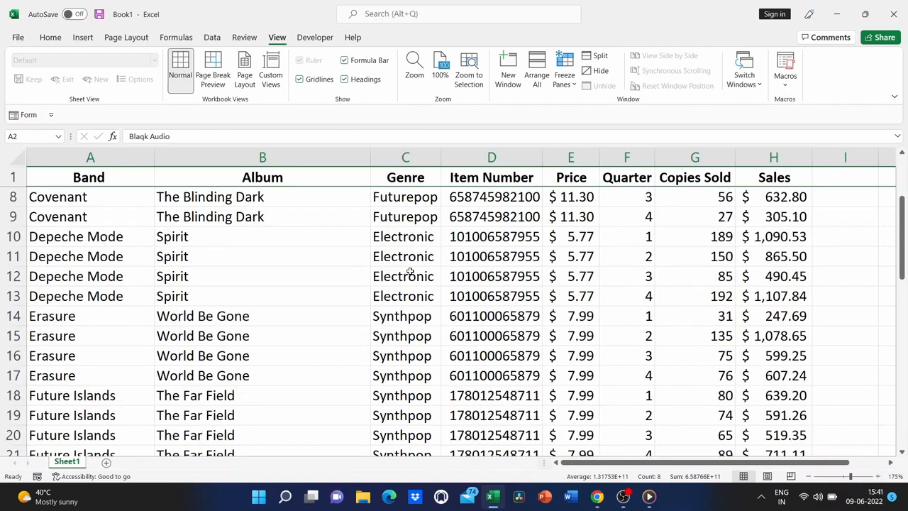
{"action": "scroll", "coordinate": [410, 271], "scroll_direction": "down", "scroll_amount": 2}
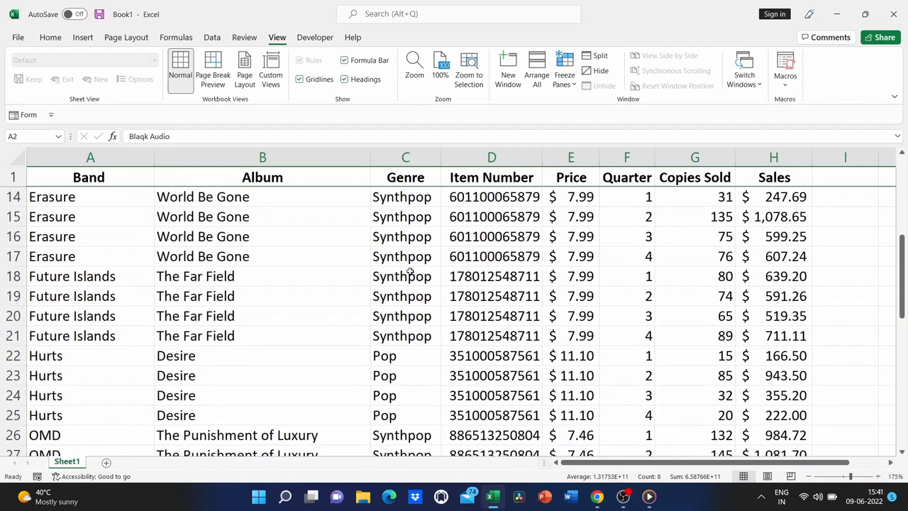
{"action": "scroll", "coordinate": [410, 272], "scroll_direction": "down", "scroll_amount": 3}
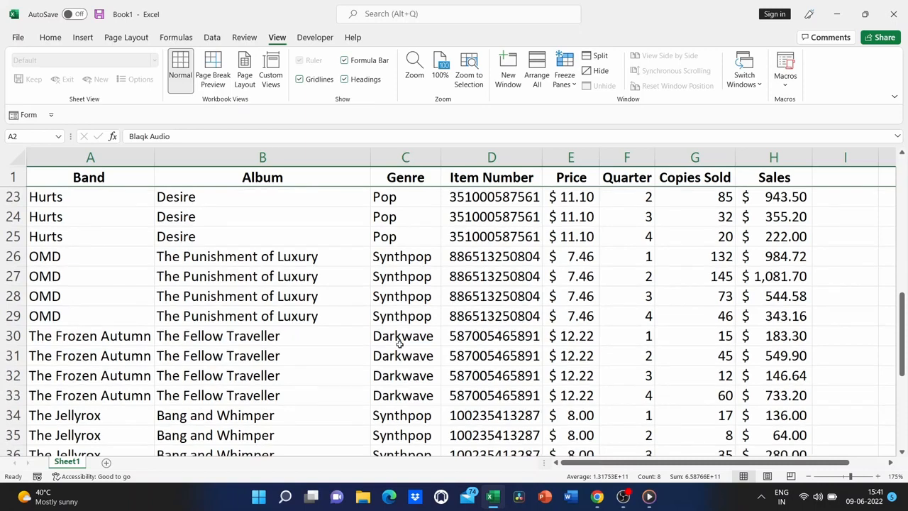
{"action": "scroll", "coordinate": [400, 344], "scroll_direction": "down", "scroll_amount": 3}
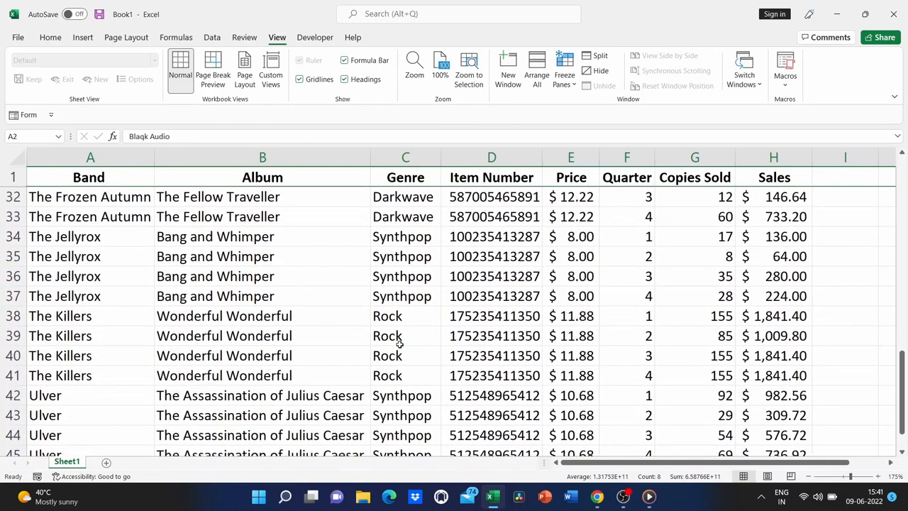
{"action": "scroll", "coordinate": [400, 344], "scroll_direction": "down", "scroll_amount": 2}
{"action": "scroll", "coordinate": [400, 344], "scroll_direction": "up", "scroll_amount": 4}
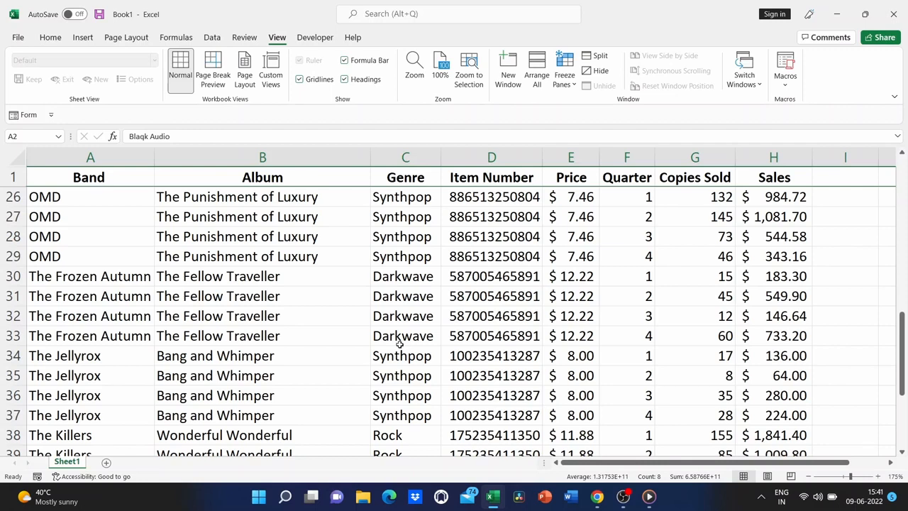
{"action": "scroll", "coordinate": [400, 343], "scroll_direction": "down", "scroll_amount": 3}
{"action": "scroll", "coordinate": [400, 343], "scroll_direction": "up", "scroll_amount": 6}
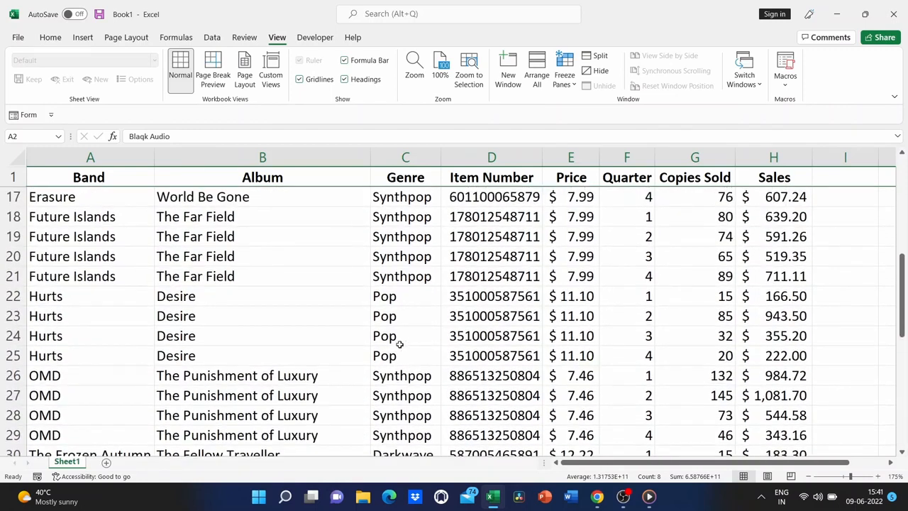
{"action": "scroll", "coordinate": [400, 343], "scroll_direction": "up", "scroll_amount": 5}
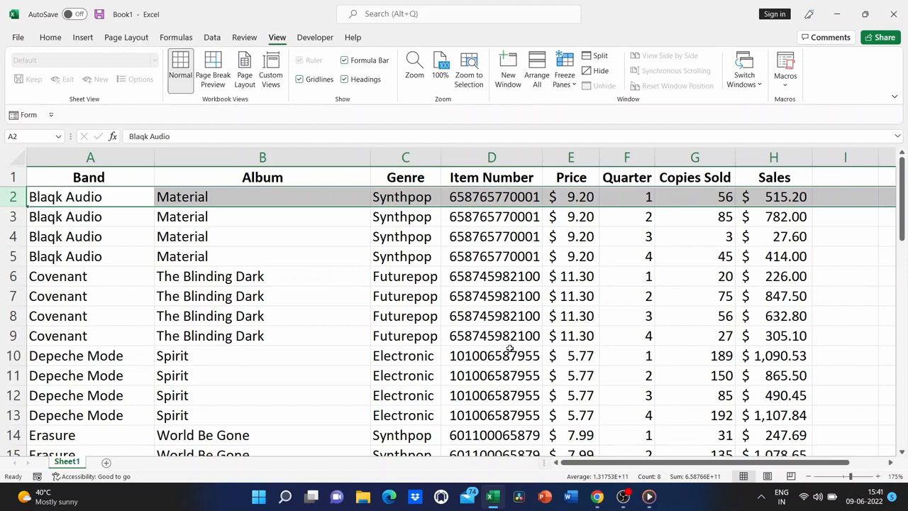
- Examine the Item Number and Price columns of the sales records
{"action": "left_click", "coordinate": [493, 233]}
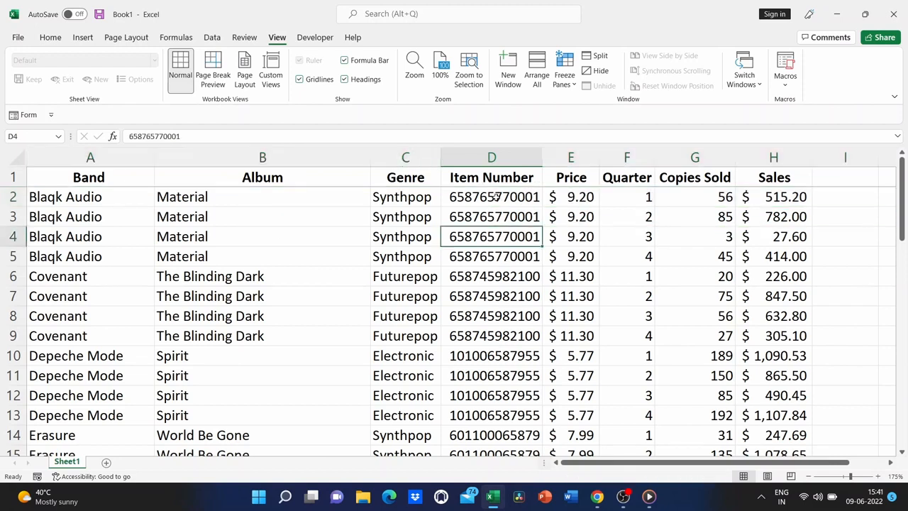
{"action": "left_click", "coordinate": [499, 160]}
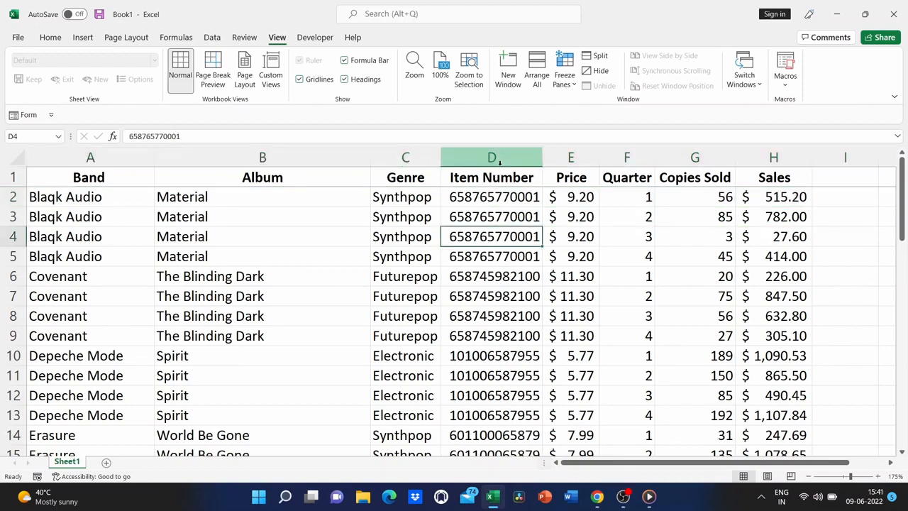
{"action": "left_click", "coordinate": [568, 159]}
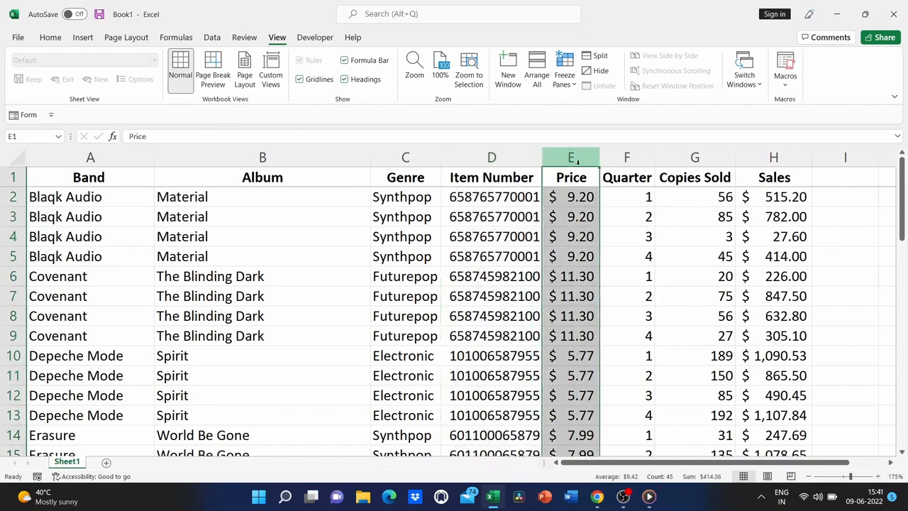
{"action": "left_click", "coordinate": [579, 212]}
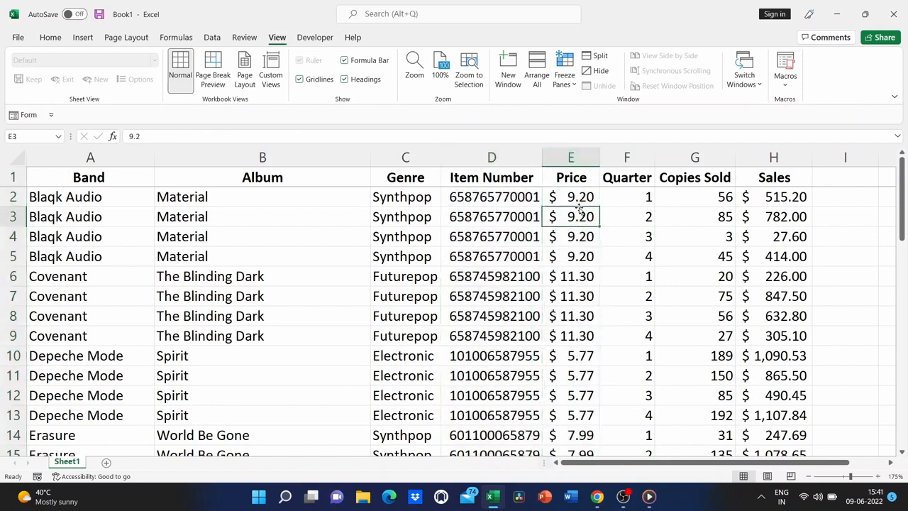
{"action": "scroll", "coordinate": [583, 317], "scroll_direction": "down", "scroll_amount": 2}
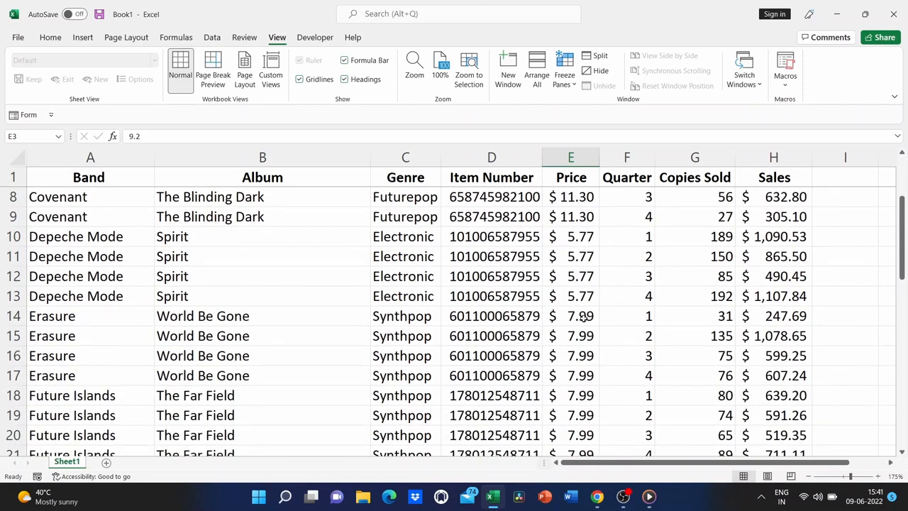
{"action": "scroll", "coordinate": [619, 200], "scroll_direction": "up", "scroll_amount": 2}
- Check the Quarter entries for the four Blaqk Audio rows
{"action": "left_click", "coordinate": [627, 198]}
{"action": "left_click", "coordinate": [631, 211]}
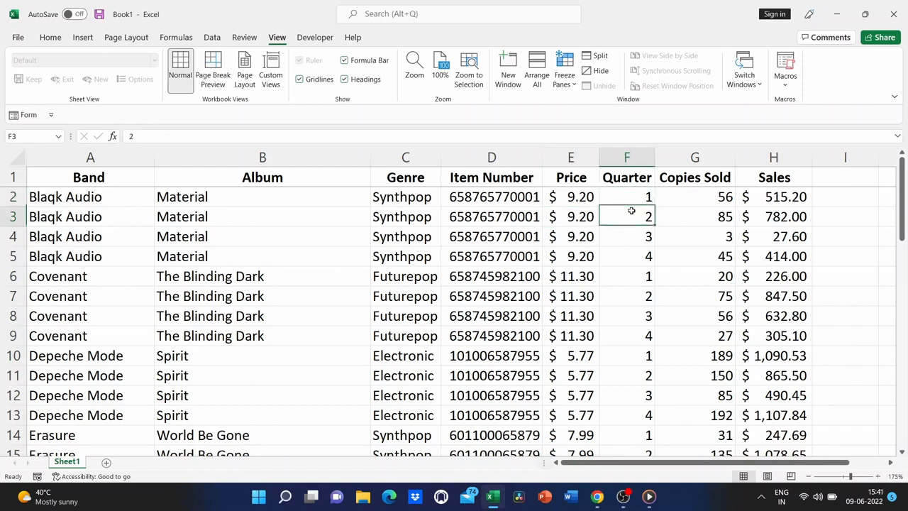
{"action": "left_click", "coordinate": [637, 235]}
{"action": "left_click", "coordinate": [641, 258]}
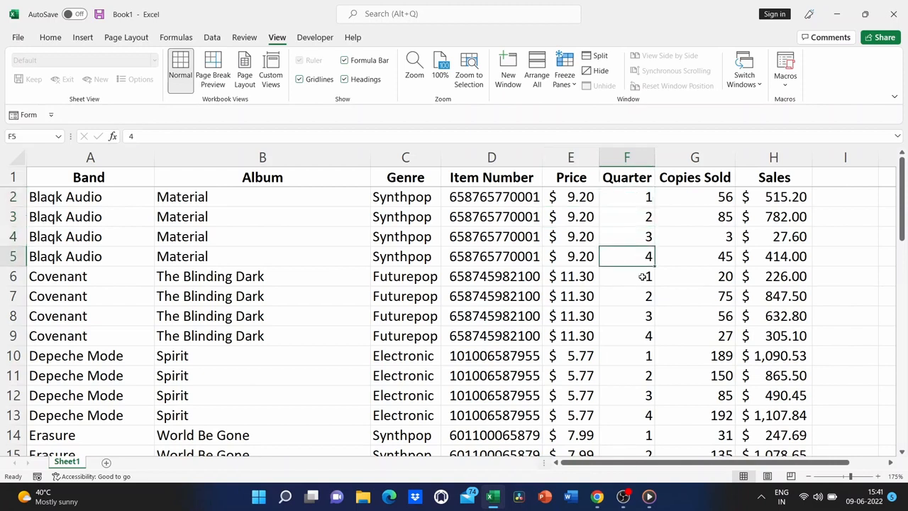
- Check the Quarter entries of the Covenant rows and the first record's Copies Sold and Sales cells
{"action": "left_click", "coordinate": [642, 277]}
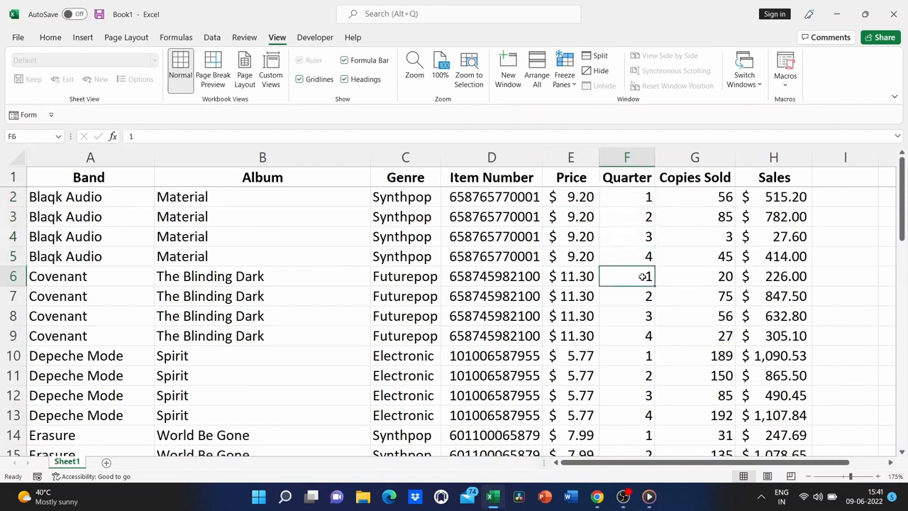
{"action": "left_click", "coordinate": [644, 297]}
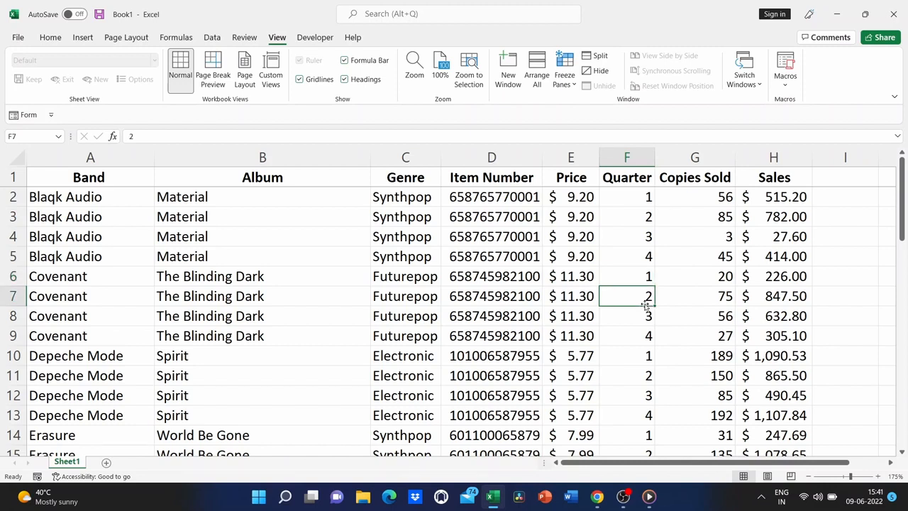
{"action": "left_click", "coordinate": [713, 193]}
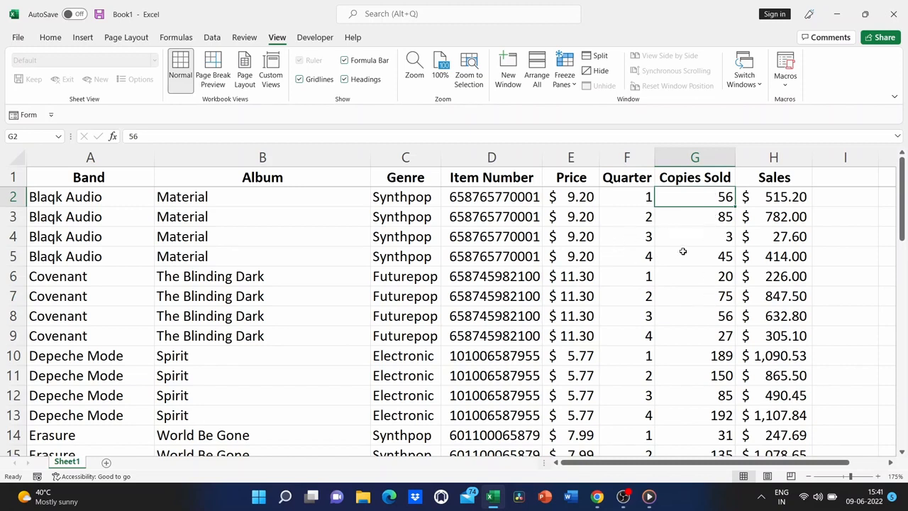
{"action": "left_click", "coordinate": [785, 197]}
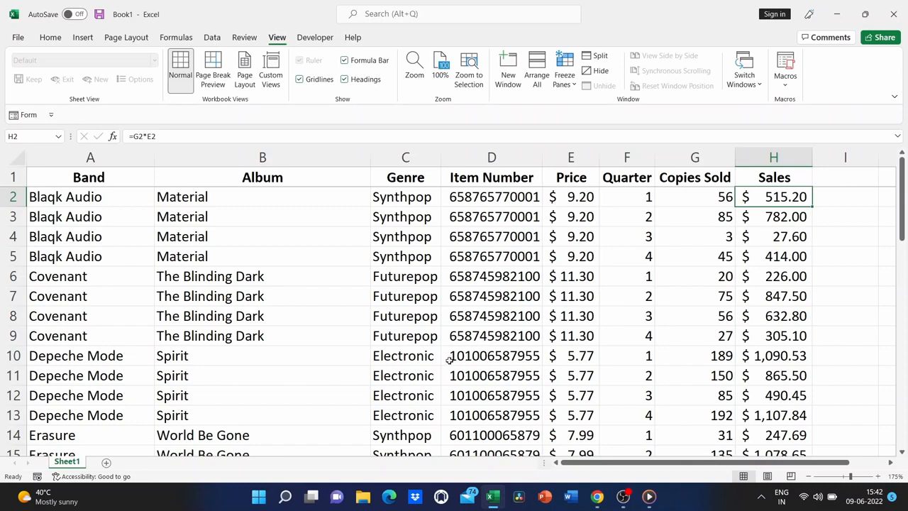
- Look through the sales records down to the Ulver rows and return to the first record
{"action": "scroll", "coordinate": [277, 351], "scroll_direction": "down", "scroll_amount": 7}
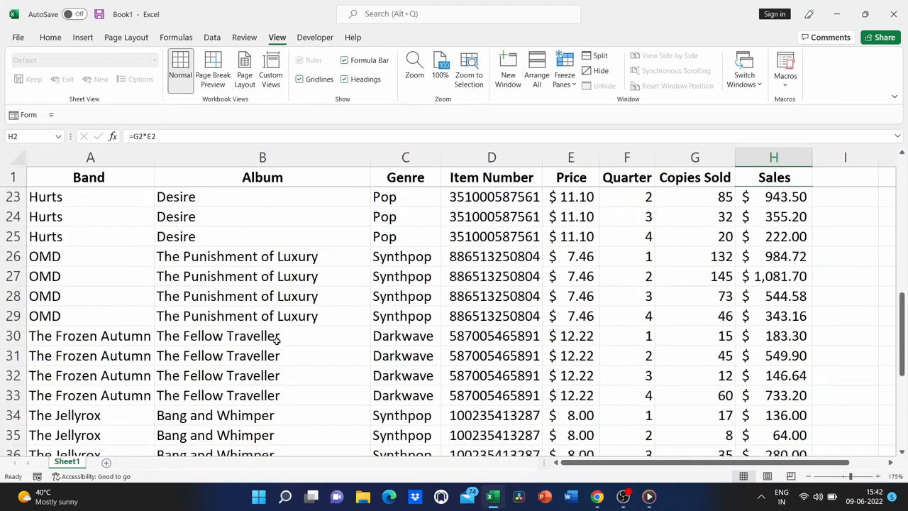
{"action": "scroll", "coordinate": [276, 340], "scroll_direction": "down", "scroll_amount": 7}
{"action": "scroll", "coordinate": [276, 340], "scroll_direction": "up", "scroll_amount": 4}
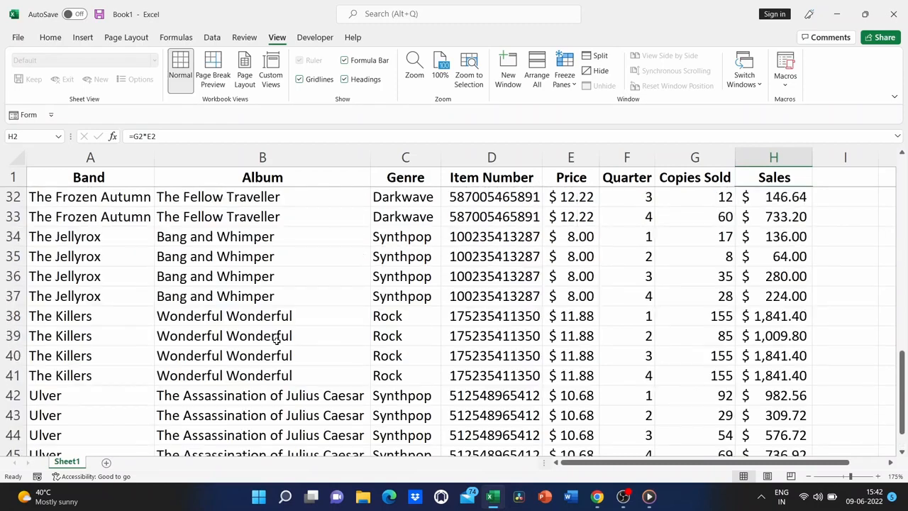
{"action": "scroll", "coordinate": [276, 340], "scroll_direction": "up", "scroll_amount": 5}
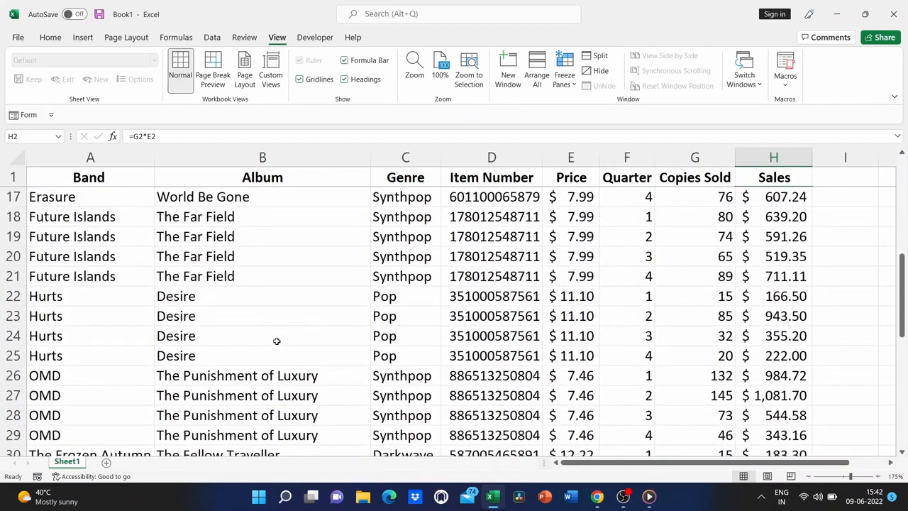
{"action": "scroll", "coordinate": [277, 341], "scroll_direction": "down", "scroll_amount": 4}
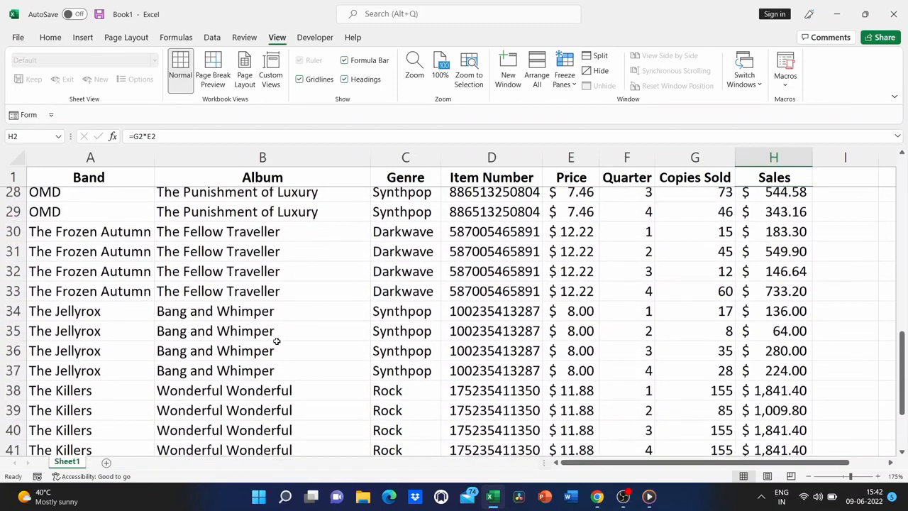
{"action": "scroll", "coordinate": [277, 340], "scroll_direction": "down", "scroll_amount": 1}
{"action": "scroll", "coordinate": [277, 340], "scroll_direction": "up", "scroll_amount": 2}
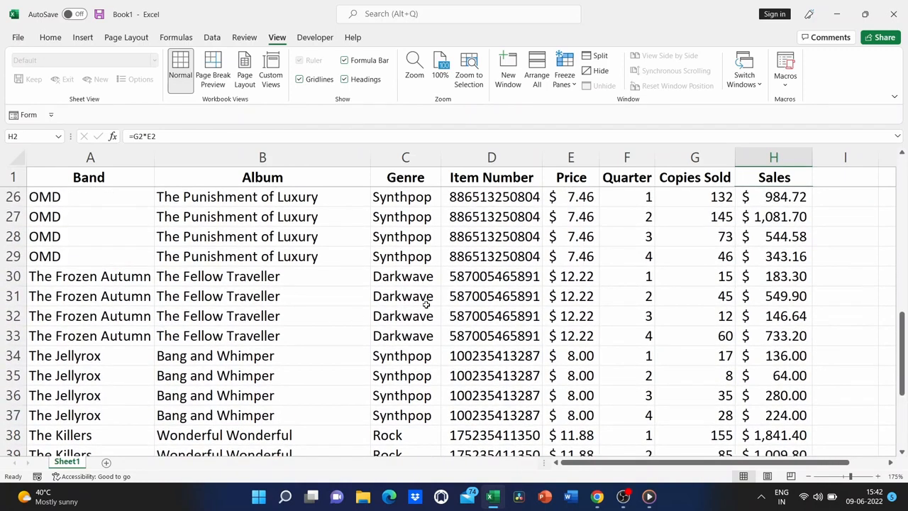
{"action": "scroll", "coordinate": [426, 304], "scroll_direction": "up", "scroll_amount": 8}
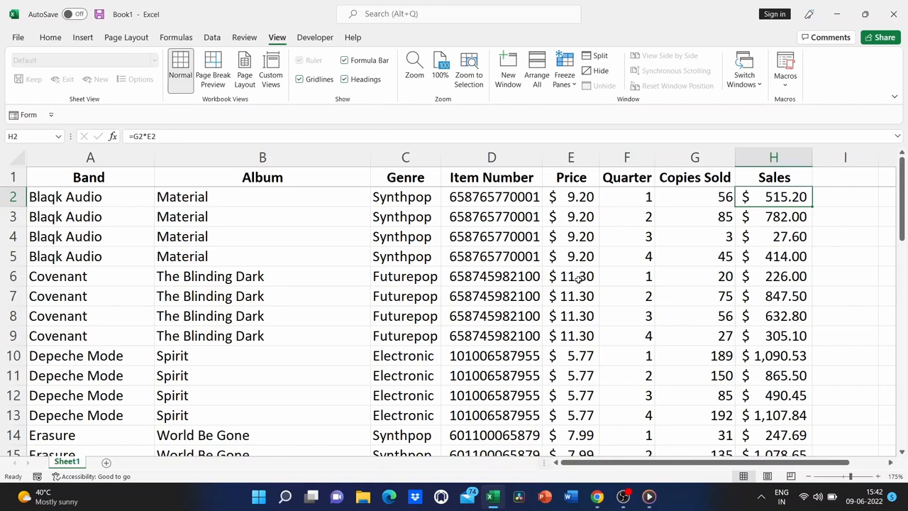
- Examine the Quarter entries of the Hurts and OMD rows and the Sales formula of OMD's first-quarter record
{"action": "scroll", "coordinate": [578, 279], "scroll_direction": "down", "scroll_amount": 5}
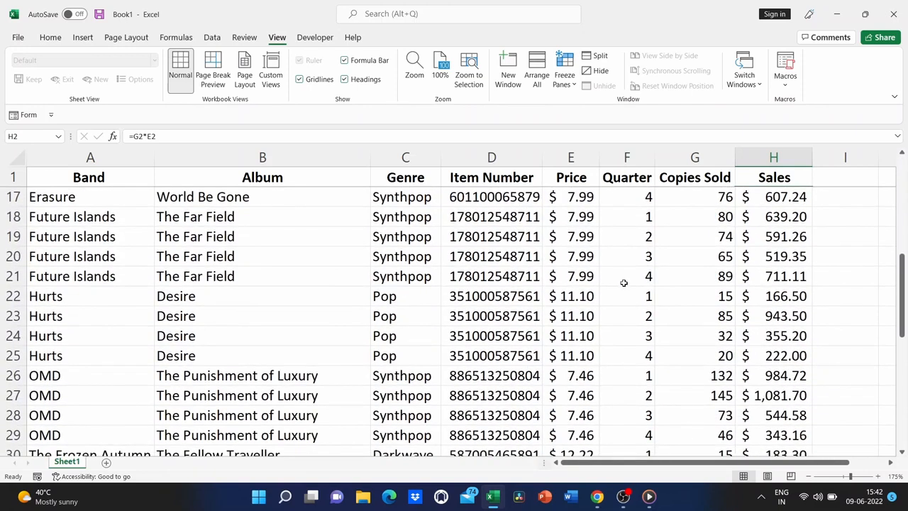
{"action": "left_click", "coordinate": [625, 298]}
{"action": "left_click", "coordinate": [623, 380]}
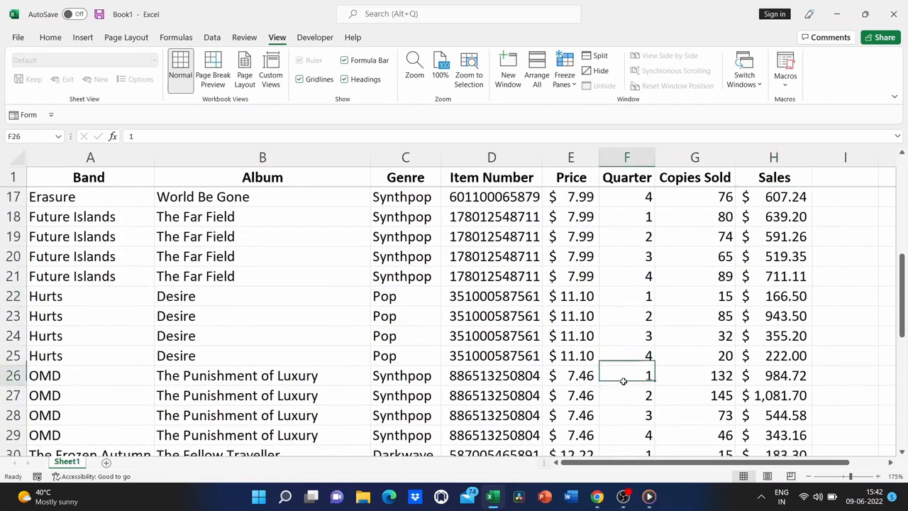
{"action": "scroll", "coordinate": [463, 406], "scroll_direction": "down", "scroll_amount": 2}
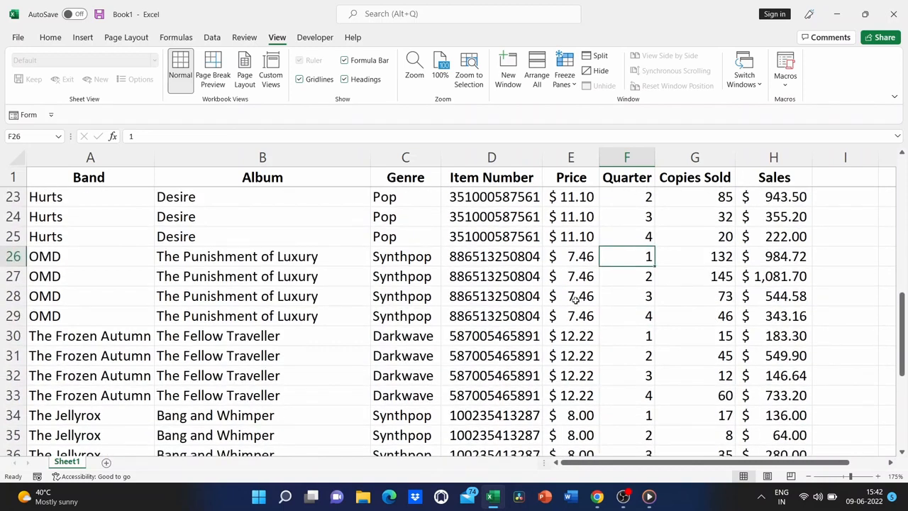
{"action": "left_click", "coordinate": [762, 261]}
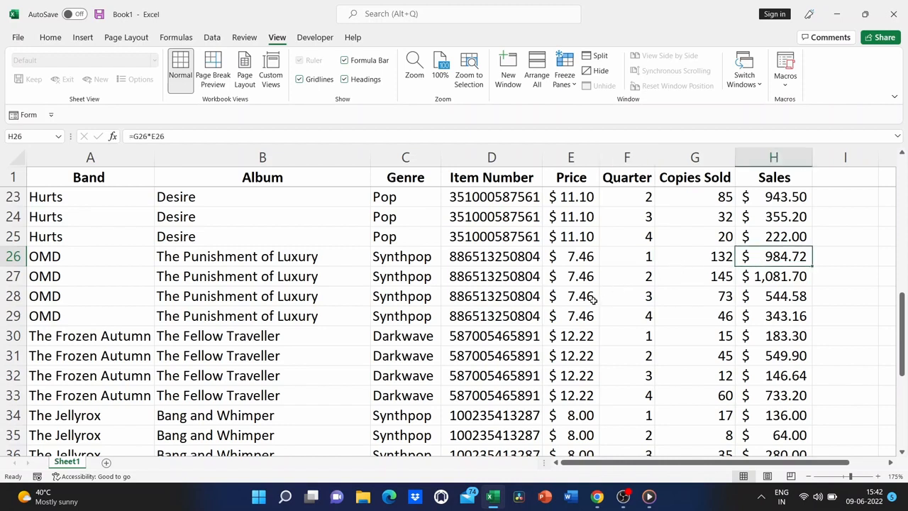
{"action": "scroll", "coordinate": [593, 301], "scroll_direction": "down", "scroll_amount": 1}
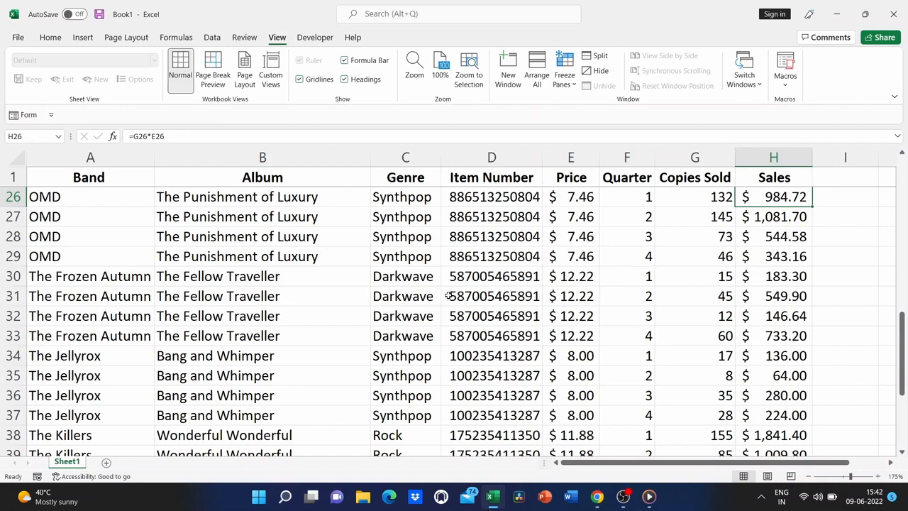
- Review the Copies Sold column down to the empty cell below the last record, then back up to the Depeche Mode rows
{"action": "scroll", "coordinate": [447, 295], "scroll_direction": "up", "scroll_amount": 2}
{"action": "scroll", "coordinate": [448, 295], "scroll_direction": "up", "scroll_amount": 4}
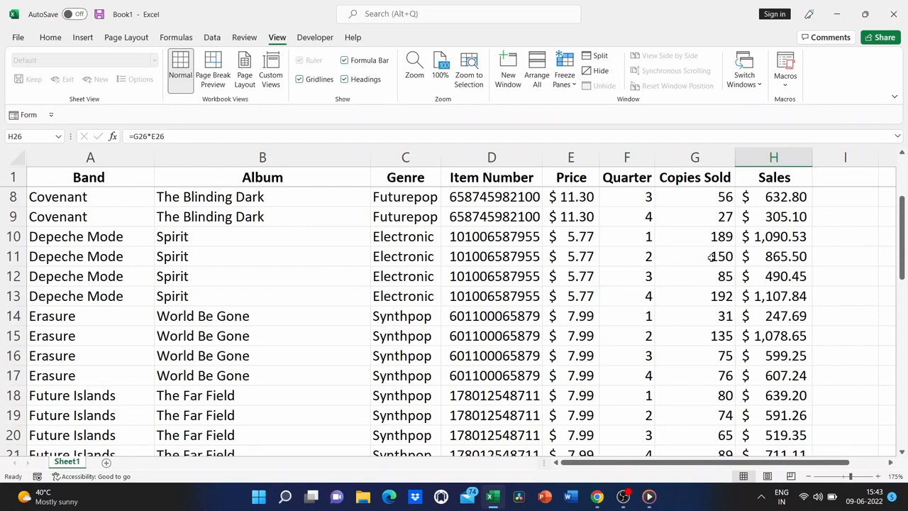
{"action": "scroll", "coordinate": [712, 257], "scroll_direction": "down", "scroll_amount": 7}
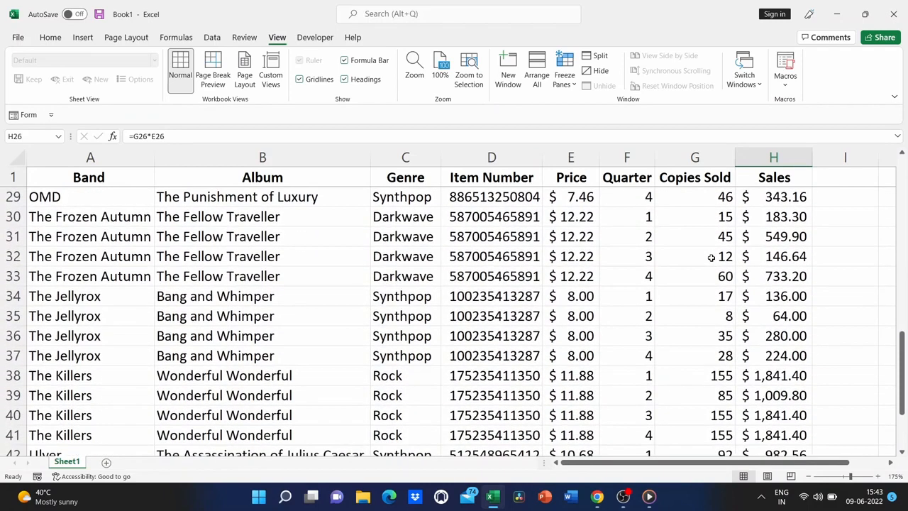
{"action": "scroll", "coordinate": [712, 257], "scroll_direction": "down", "scroll_amount": 5}
{"action": "left_click", "coordinate": [694, 237]}
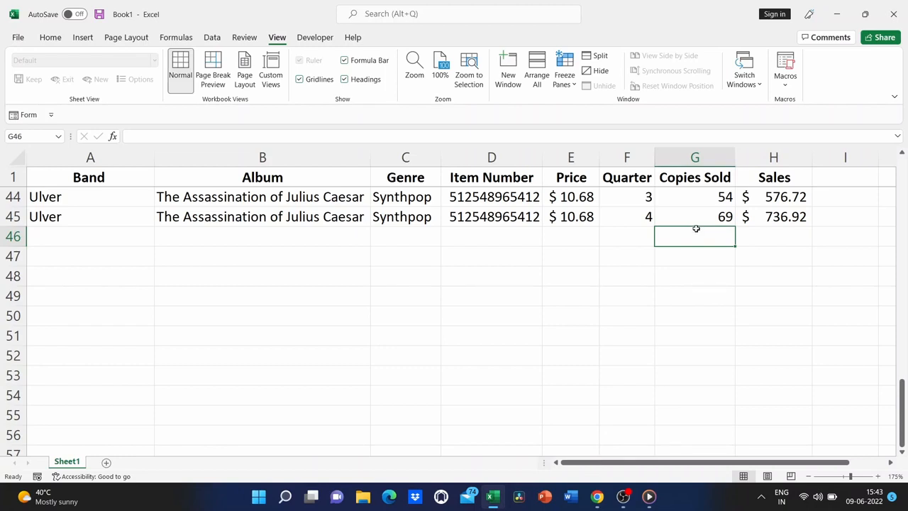
{"action": "scroll", "coordinate": [696, 229], "scroll_direction": "up", "scroll_amount": 4}
{"action": "scroll", "coordinate": [696, 229], "scroll_direction": "up", "scroll_amount": 1}
{"action": "scroll", "coordinate": [696, 228], "scroll_direction": "up", "scroll_amount": 2}
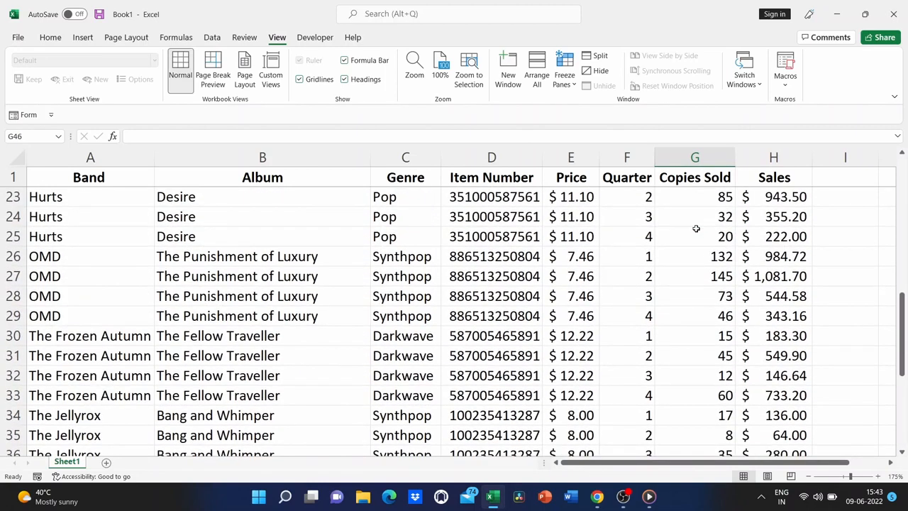
{"action": "scroll", "coordinate": [696, 228], "scroll_direction": "up", "scroll_amount": 2}
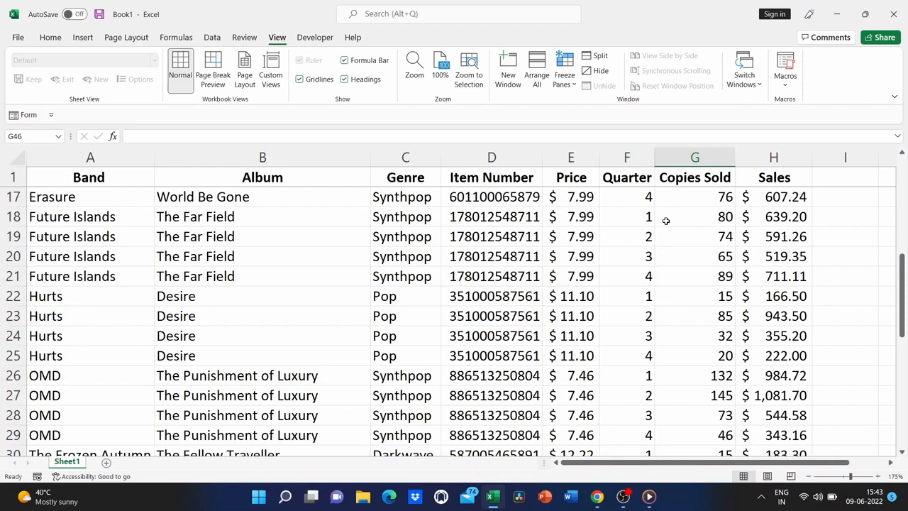
{"action": "scroll", "coordinate": [666, 220], "scroll_direction": "up", "scroll_amount": 2}
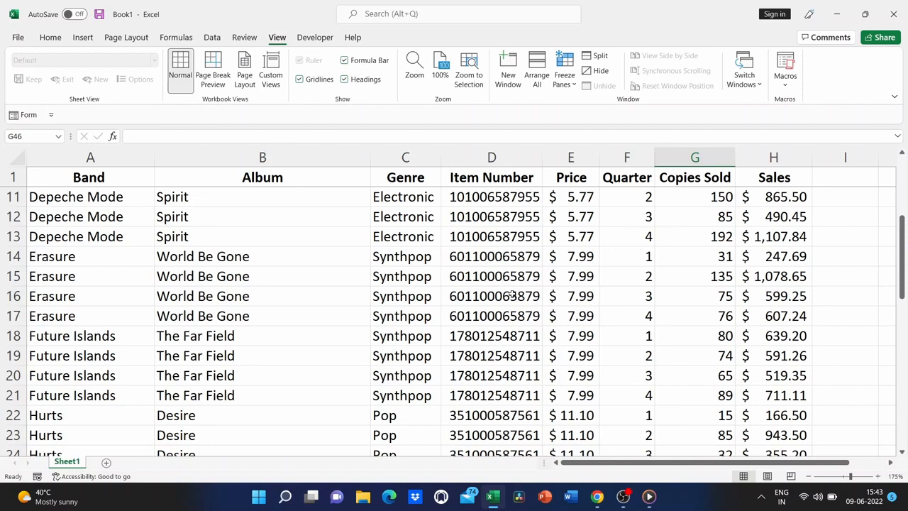
- Inspect the repeated Band entries for Future Islands, Hurts and OMD, along with a Future Islands genre entry
{"action": "scroll", "coordinate": [513, 296], "scroll_direction": "down", "scroll_amount": 2}
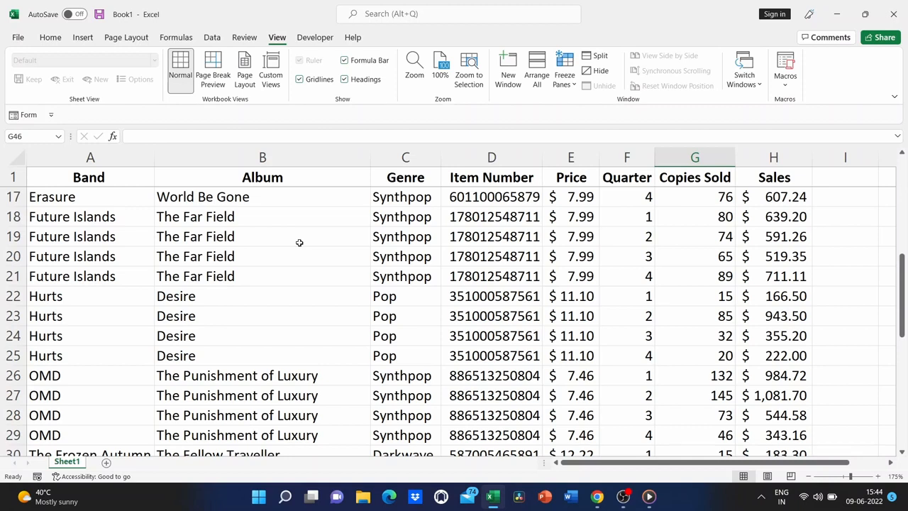
{"action": "left_click", "coordinate": [414, 239]}
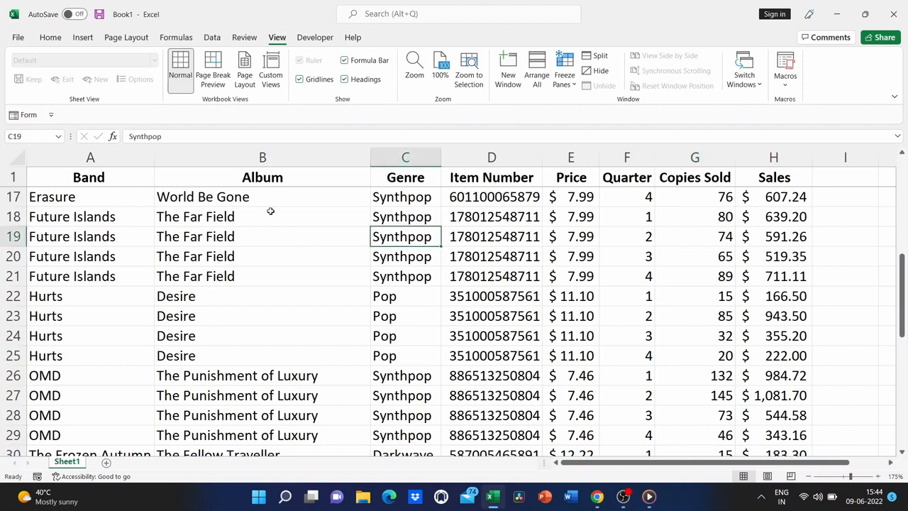
{"action": "left_click", "coordinate": [61, 228]}
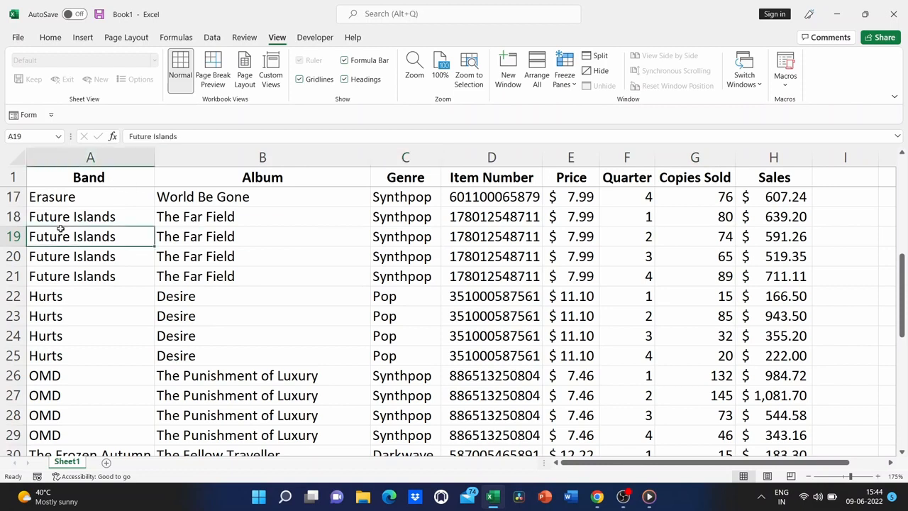
{"action": "left_click", "coordinate": [73, 284]}
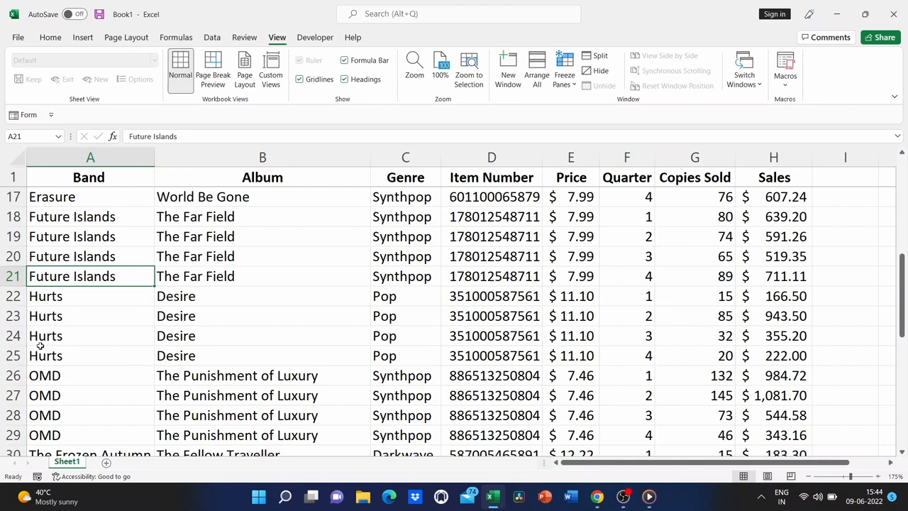
{"action": "left_click", "coordinate": [110, 315]}
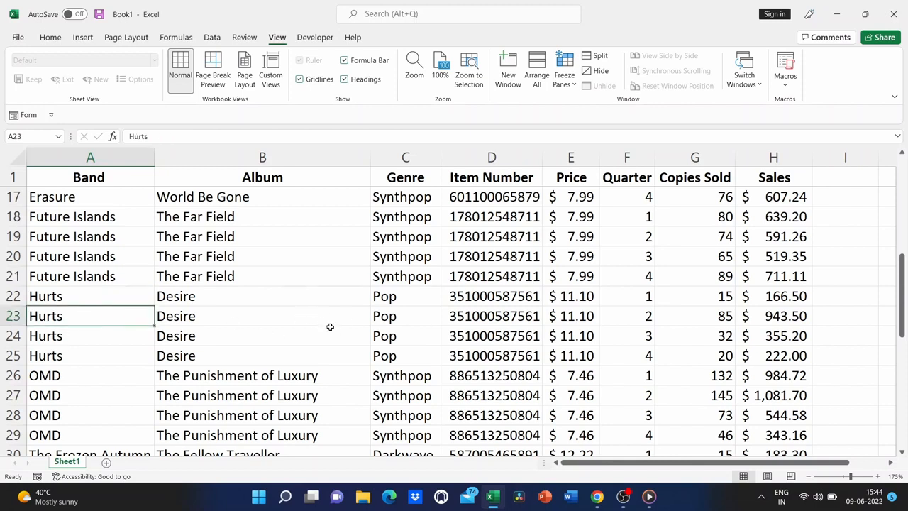
{"action": "scroll", "coordinate": [331, 326], "scroll_direction": "down", "scroll_amount": 2}
{"action": "left_click", "coordinate": [127, 290]}
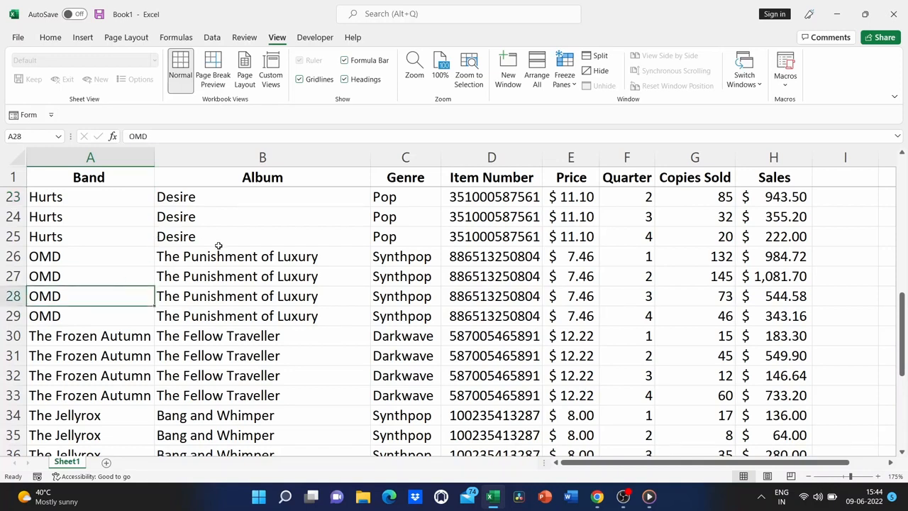
- Look over the consecutive rows between the Covenant and The Jellyrox records, comparing their Band, Album and Genre entries
{"action": "scroll", "coordinate": [219, 245], "scroll_direction": "up", "scroll_amount": 1}
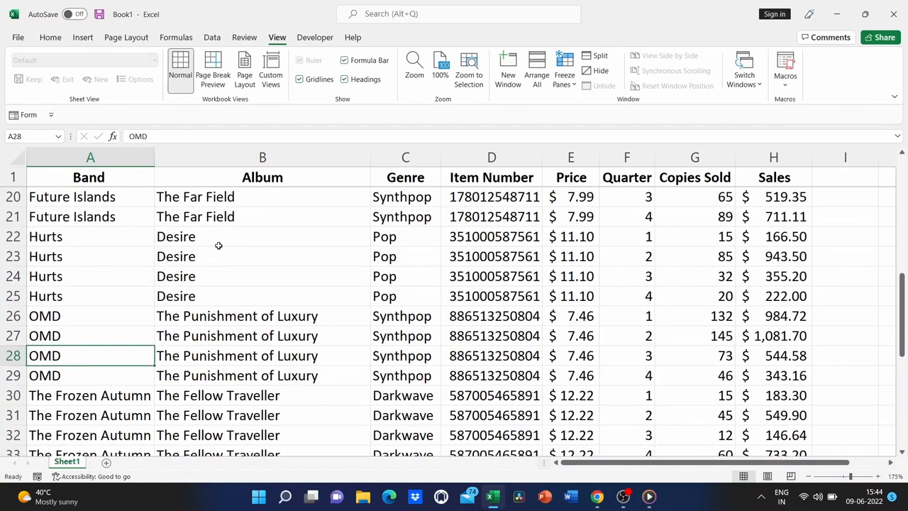
{"action": "scroll", "coordinate": [219, 245], "scroll_direction": "up", "scroll_amount": 3}
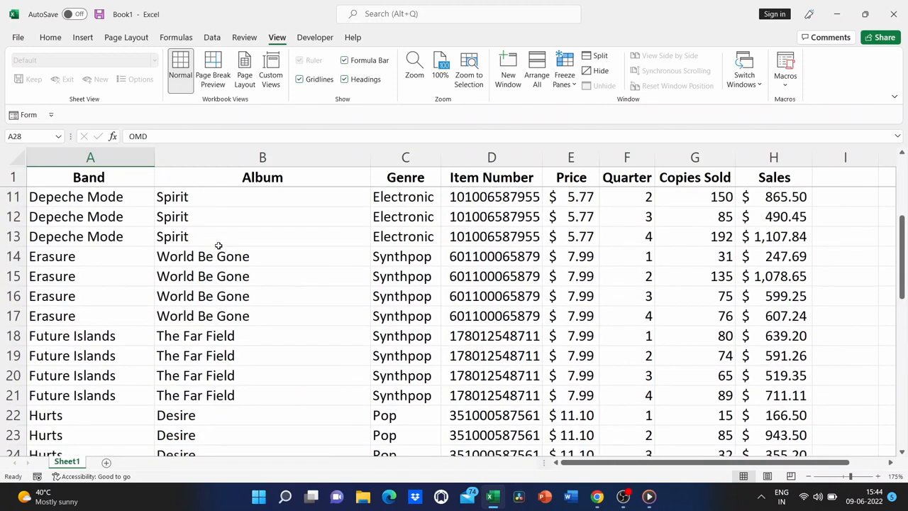
{"action": "scroll", "coordinate": [218, 246], "scroll_direction": "up", "scroll_amount": 1}
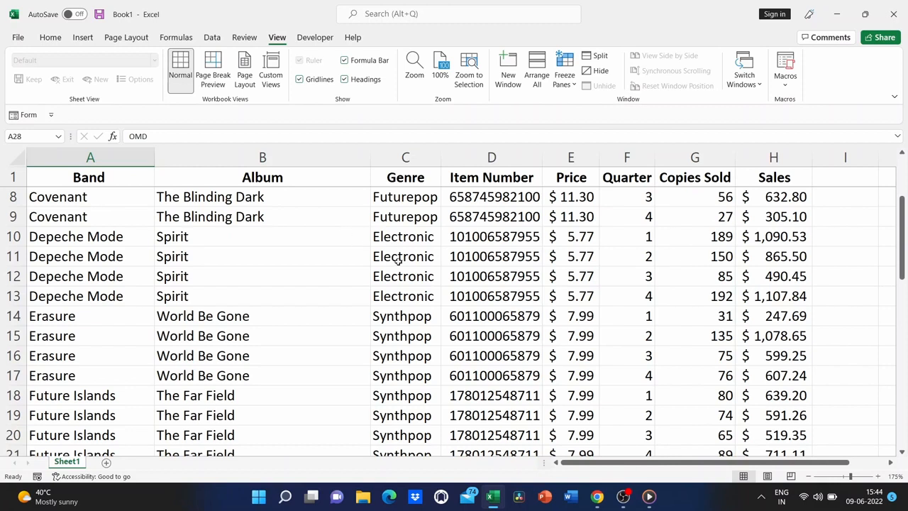
{"action": "scroll", "coordinate": [420, 298], "scroll_direction": "down", "scroll_amount": 3}
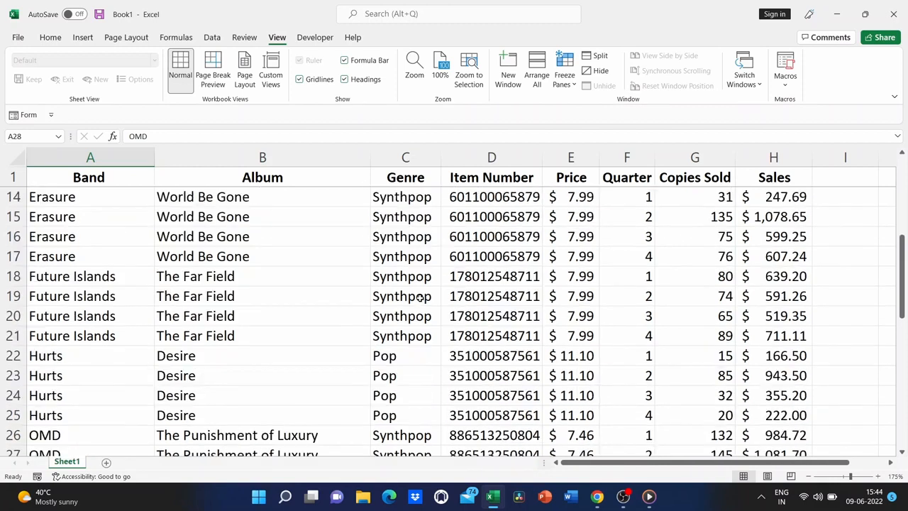
{"action": "scroll", "coordinate": [420, 298], "scroll_direction": "down", "scroll_amount": 1}
{"action": "scroll", "coordinate": [420, 298], "scroll_direction": "up", "scroll_amount": 3}
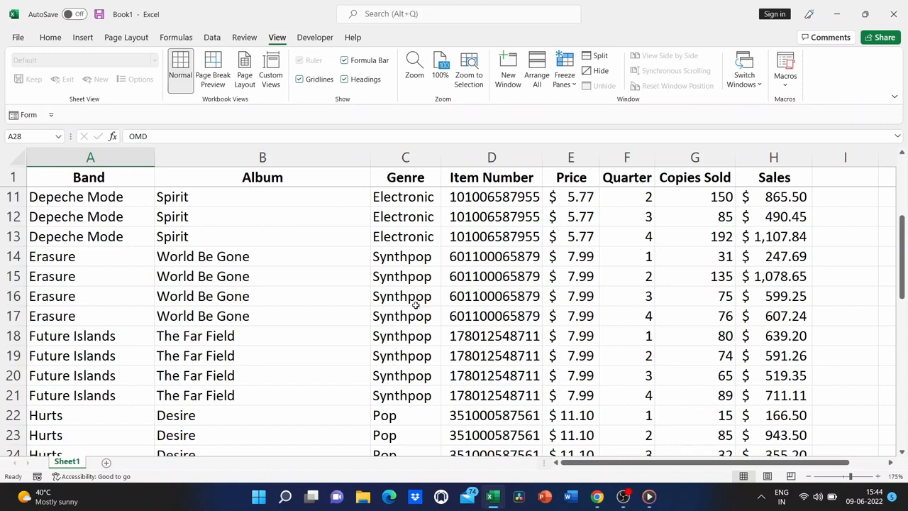
{"action": "scroll", "coordinate": [286, 320], "scroll_direction": "down", "scroll_amount": 1}
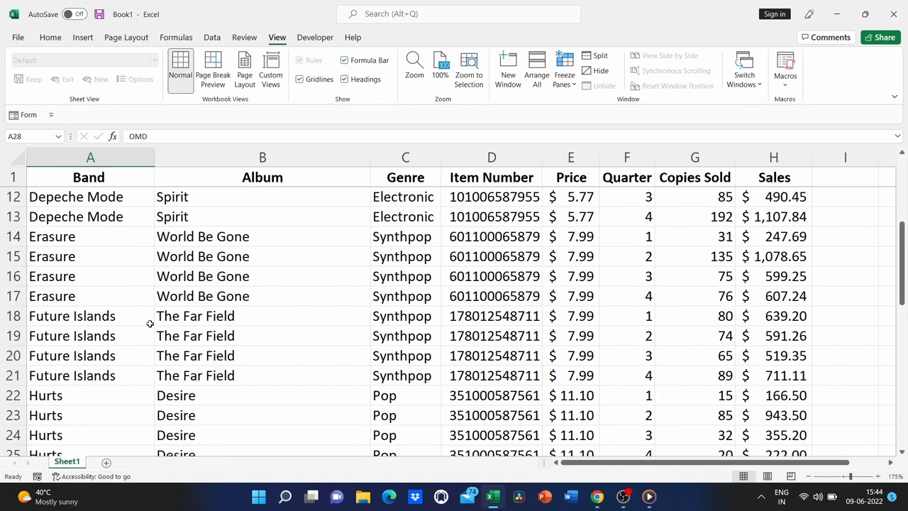
{"action": "scroll", "coordinate": [150, 324], "scroll_direction": "down", "scroll_amount": 4}
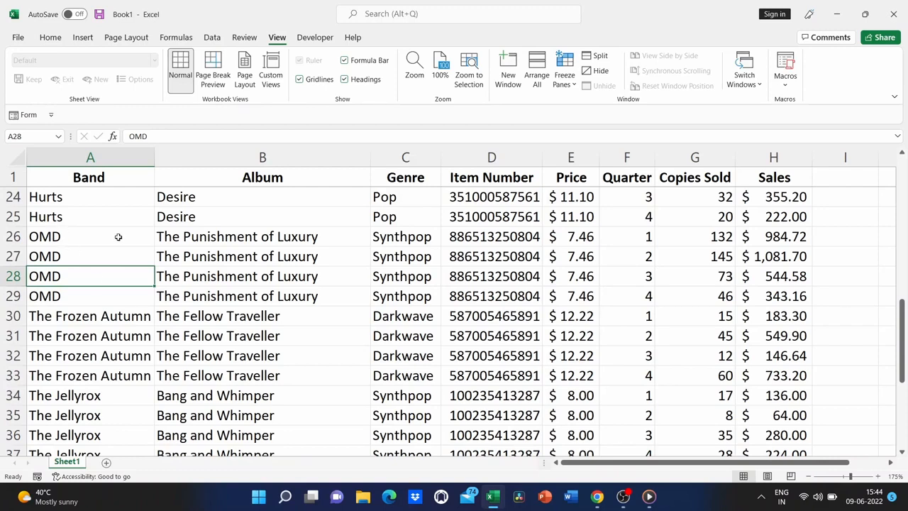
{"action": "scroll", "coordinate": [118, 237], "scroll_direction": "up", "scroll_amount": 3}
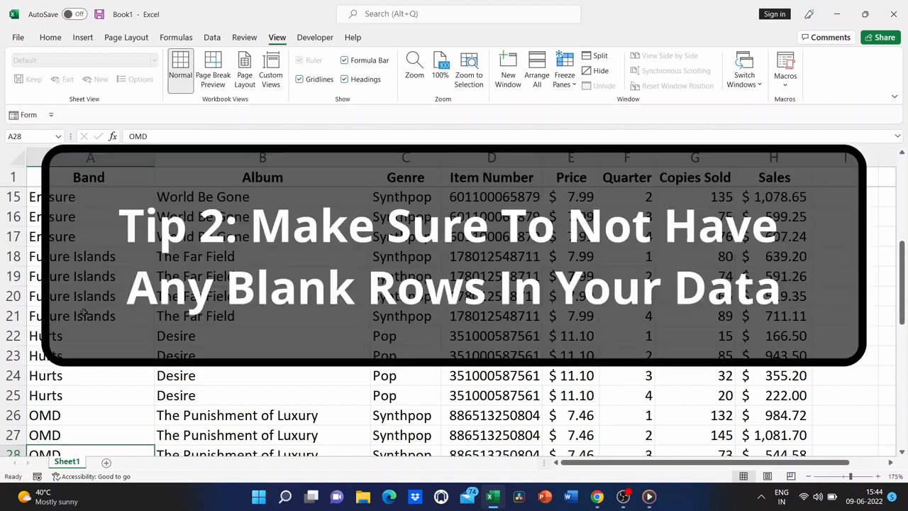
- Insert a blank row above the first Future Islands record and delete that row again
{"action": "right_click", "coordinate": [17, 257]}
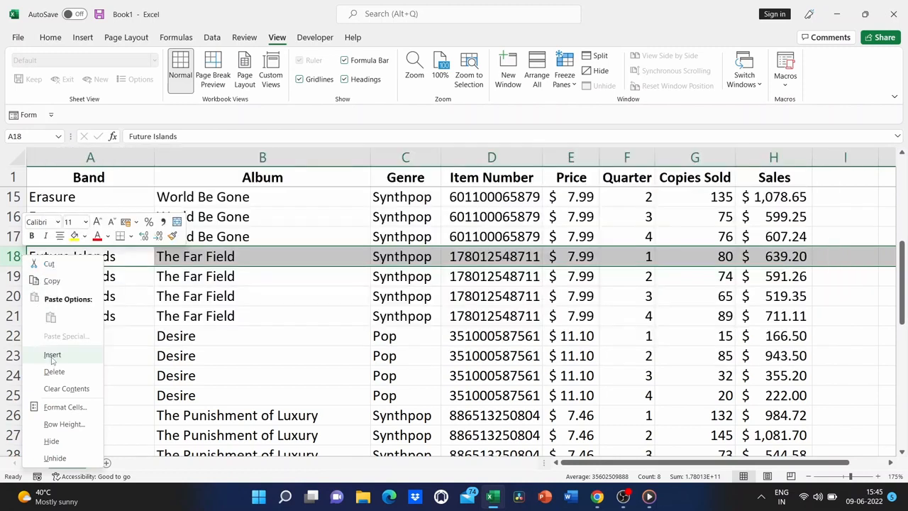
{"action": "left_click", "coordinate": [52, 355]}
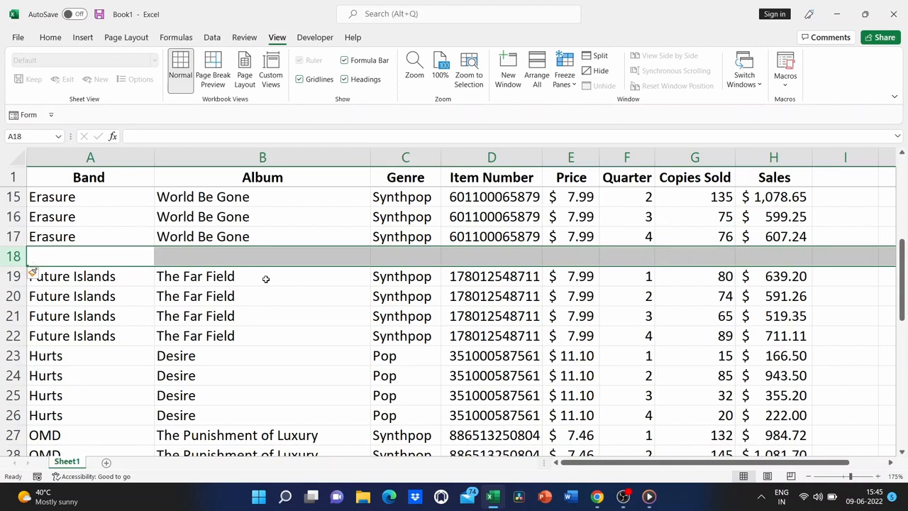
{"action": "right_click", "coordinate": [14, 257]}
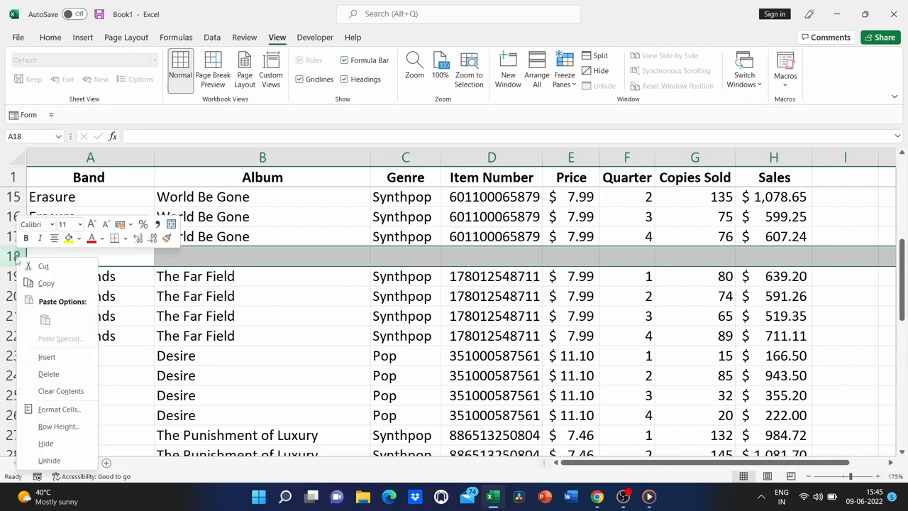
{"action": "left_click", "coordinate": [67, 374]}
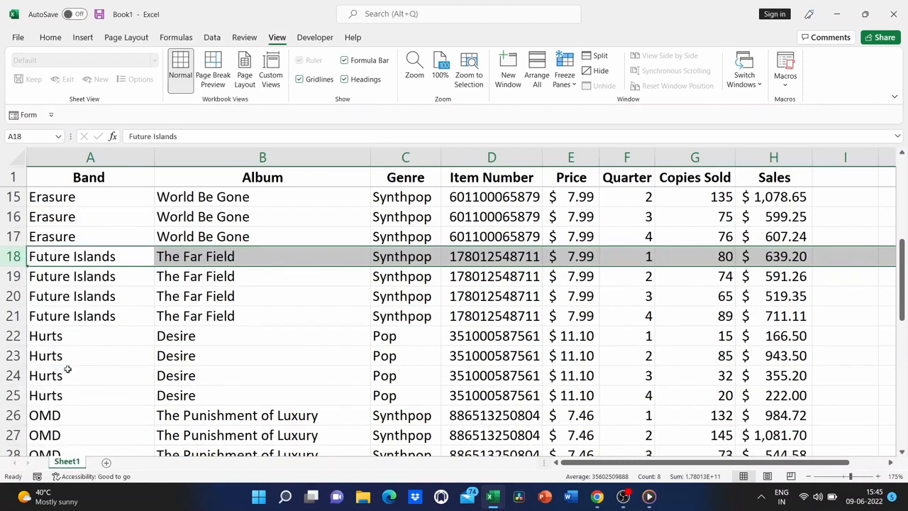
- Enter the note "need to update" in cell I19, beside the second-quarter Future Islands record
{"action": "scroll", "coordinate": [211, 320], "scroll_direction": "down", "scroll_amount": 1}
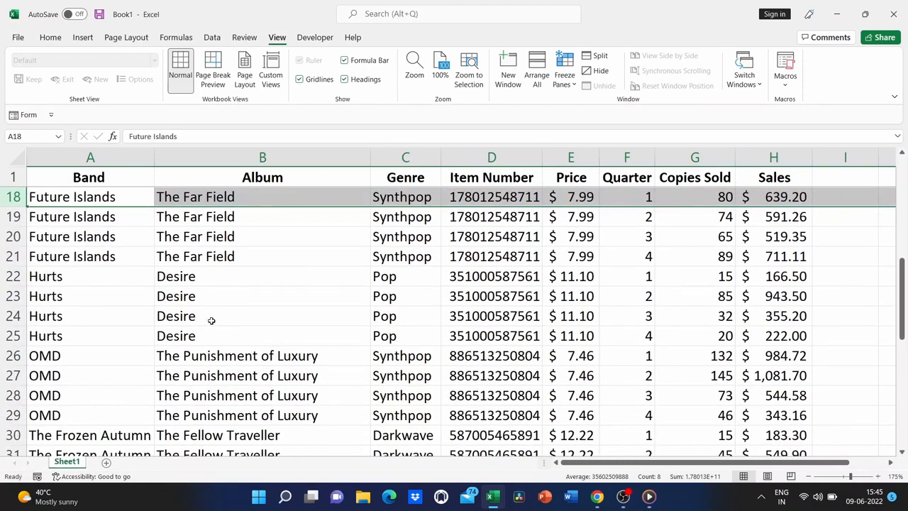
{"action": "scroll", "coordinate": [211, 320], "scroll_direction": "down", "scroll_amount": 2}
{"action": "scroll", "coordinate": [211, 320], "scroll_direction": "up", "scroll_amount": 5}
{"action": "left_click", "coordinate": [211, 320]}
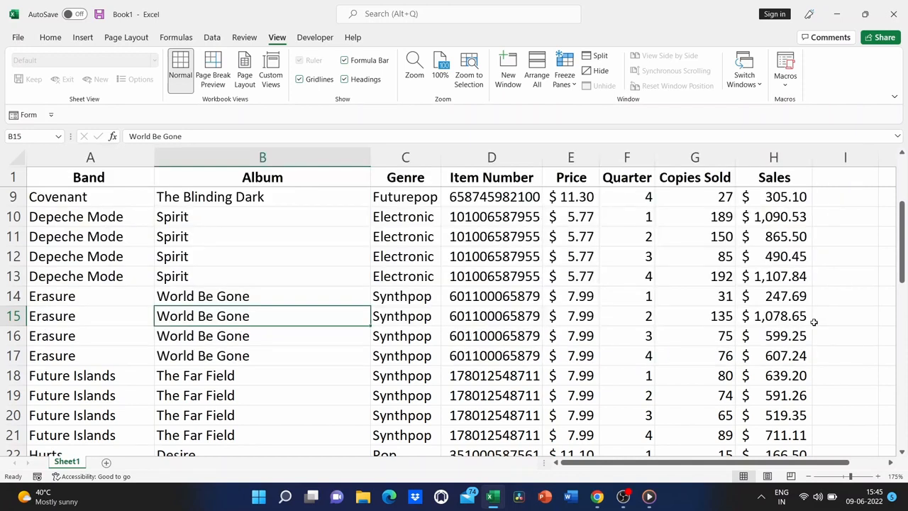
{"action": "scroll", "coordinate": [814, 322], "scroll_direction": "down", "scroll_amount": 2}
{"action": "left_click", "coordinate": [834, 282]}
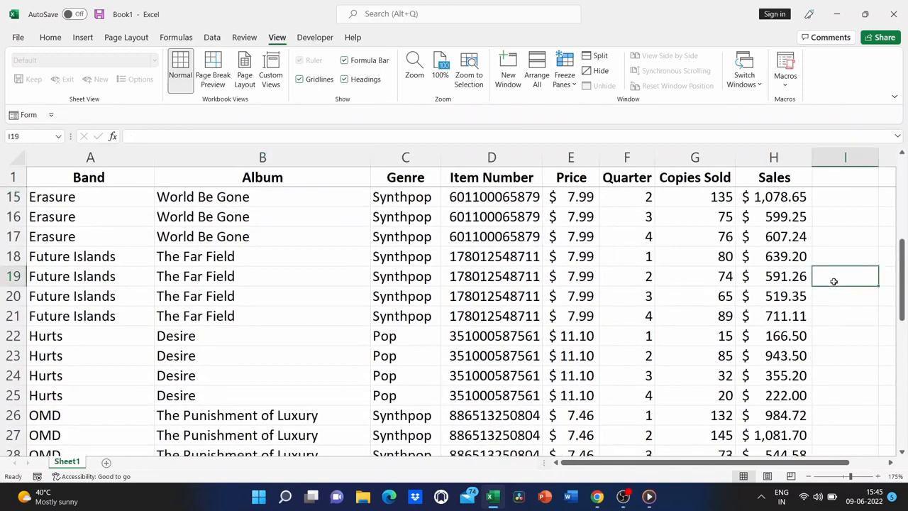
{"action": "double_click", "coordinate": [835, 282]}
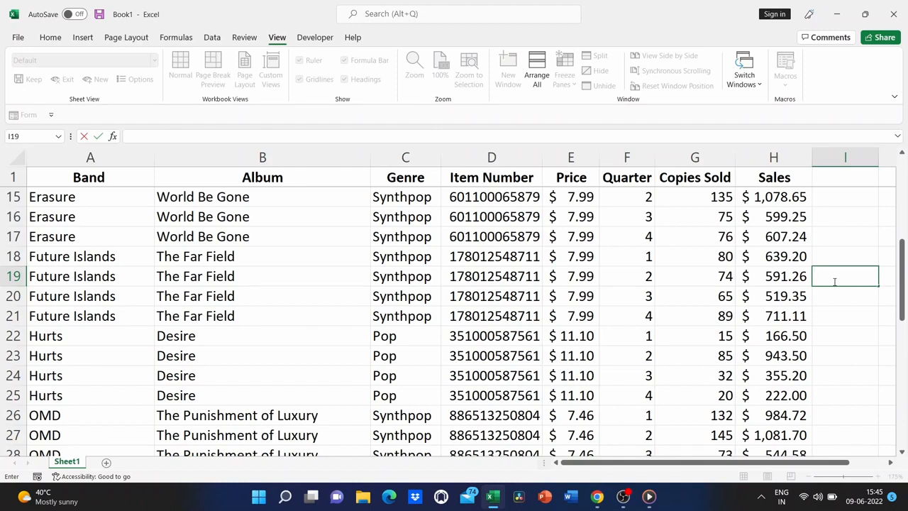
{"action": "type", "text": "need to update"}
{"action": "key", "text": "Return"}
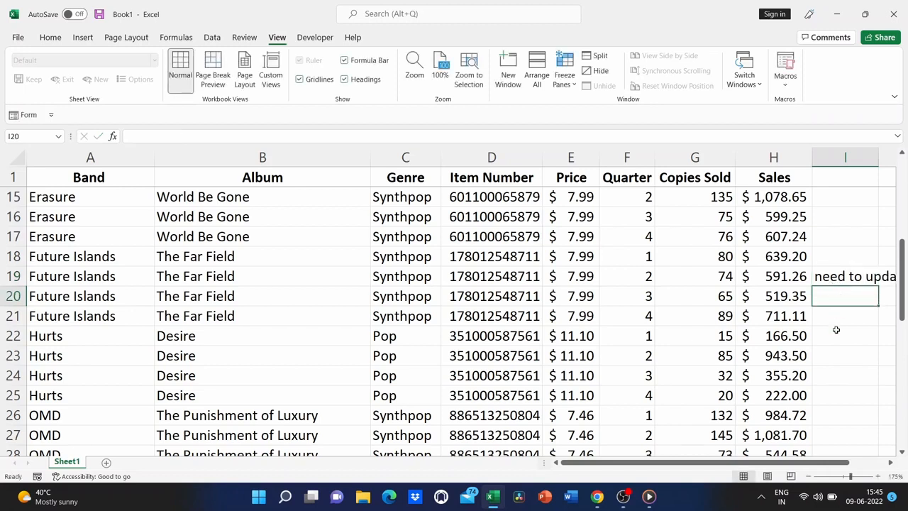
- Try entering a "total" with a sum in cell H46 directly below the last Sales value, and erase the entry
{"action": "scroll", "coordinate": [773, 325], "scroll_direction": "down", "scroll_amount": 9}
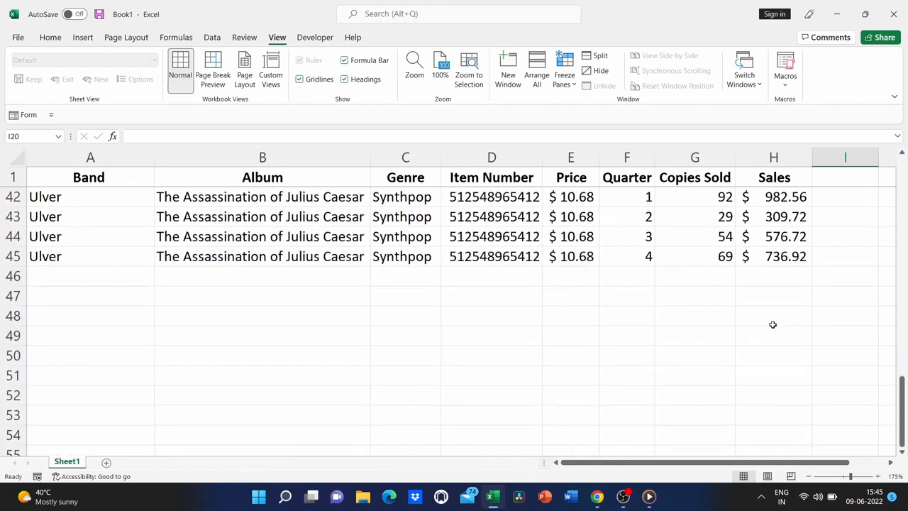
{"action": "right_click", "coordinate": [777, 278]}
{"action": "key", "text": "ctrl+c"}
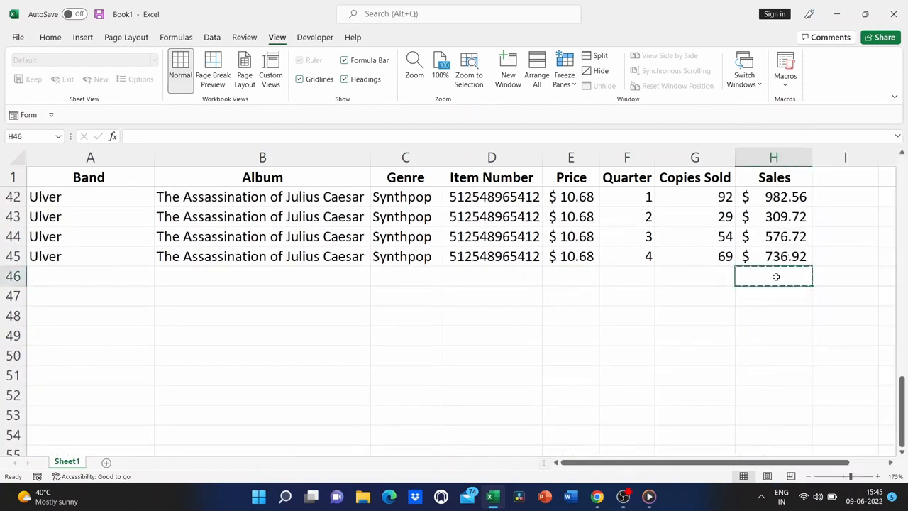
{"action": "type", "text": "total"}
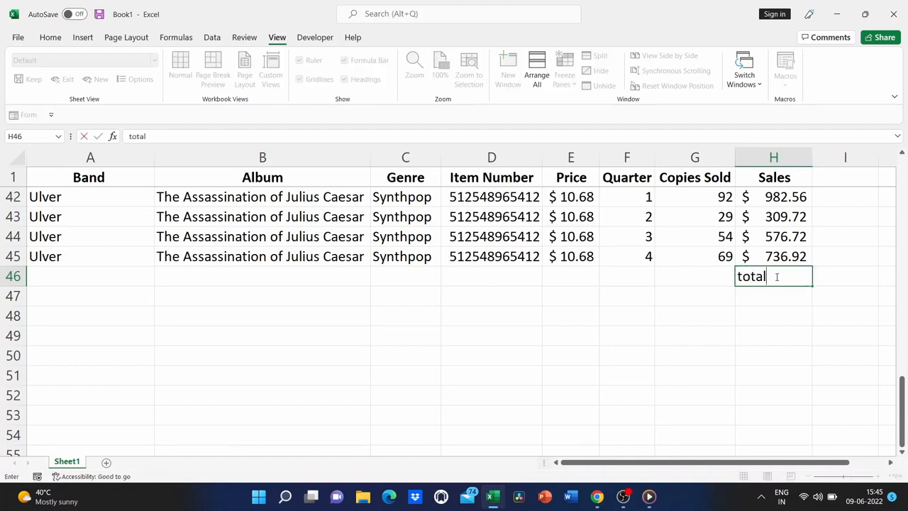
{"action": "type", "text": "=sum"}
{"action": "key", "text": "BackSpace"}
{"action": "key", "text": "BackSpace"}
{"action": "key", "text": "BackSpace"}
{"action": "key", "text": "BackSpace"}
{"action": "key", "text": "BackSpace"}
{"action": "key", "text": "BackSpace"}
{"action": "key", "text": "BackSpace"}
{"action": "key", "text": "BackSpace"}
{"action": "key", "text": "BackSpace"}
{"action": "left_click", "coordinate": [85, 323]}
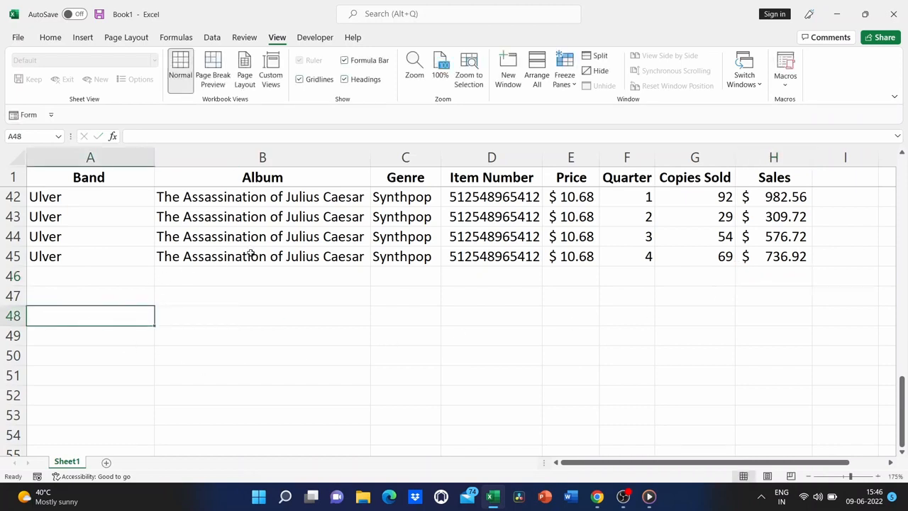
- Clear the stray note beside the second-quarter Future Islands record in cell I19
{"action": "scroll", "coordinate": [250, 255], "scroll_direction": "up", "scroll_amount": 10}
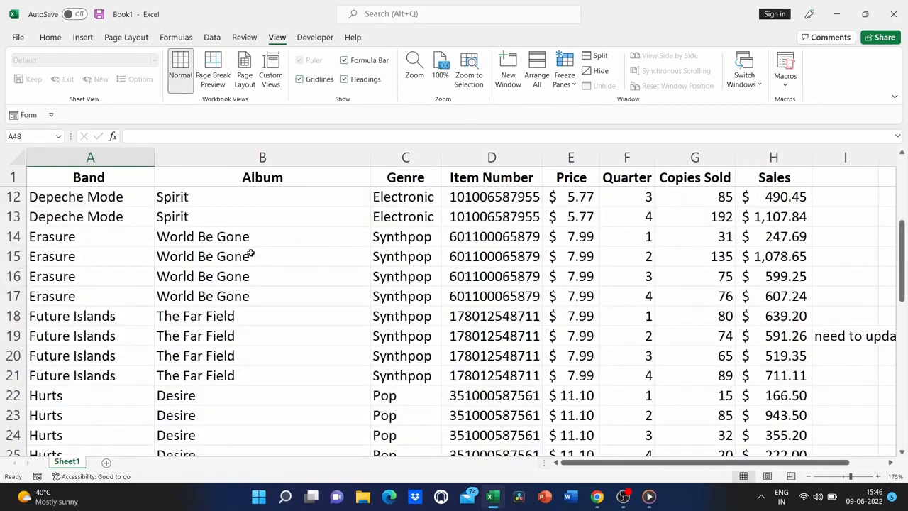
{"action": "scroll", "coordinate": [251, 254], "scroll_direction": "up", "scroll_amount": 4}
{"action": "scroll", "coordinate": [251, 253], "scroll_direction": "down", "scroll_amount": 3}
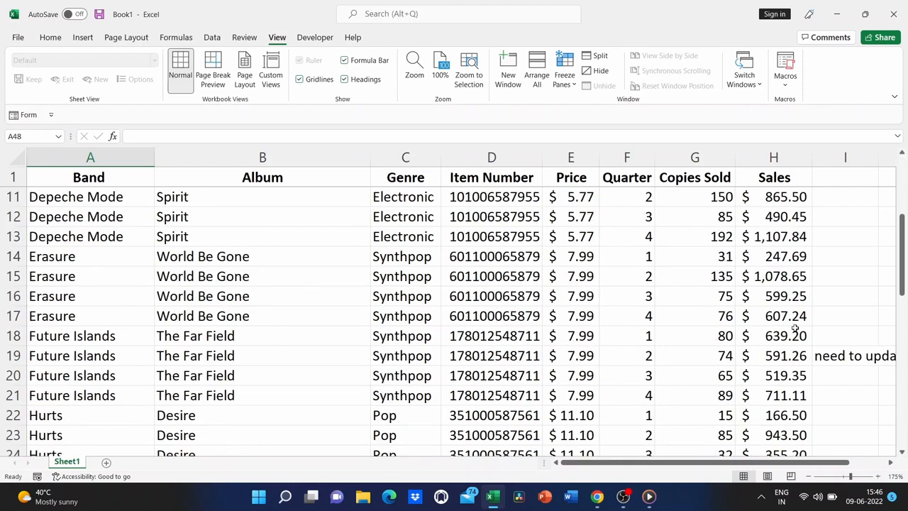
{"action": "left_click", "coordinate": [838, 356]}
{"action": "key", "text": "BackSpace"}
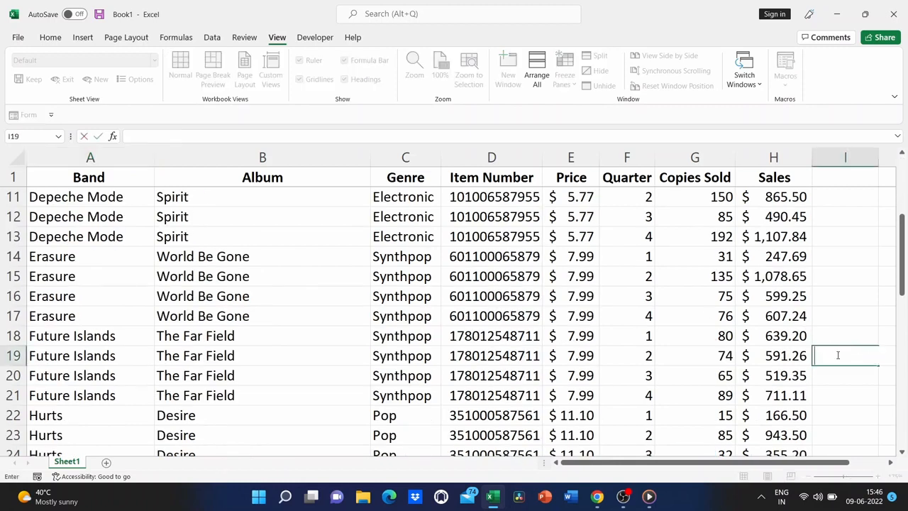
{"action": "scroll", "coordinate": [539, 299], "scroll_direction": "down", "scroll_amount": 1}
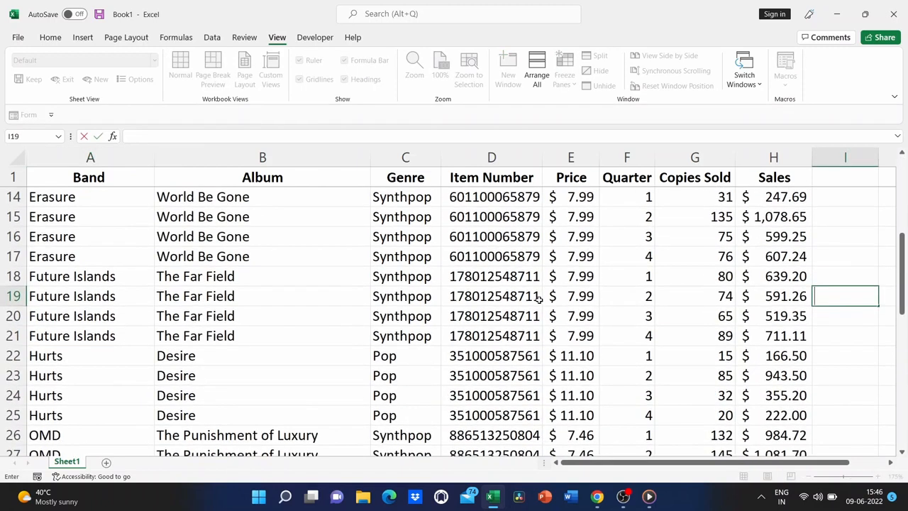
{"action": "scroll", "coordinate": [539, 300], "scroll_direction": "up", "scroll_amount": 3}
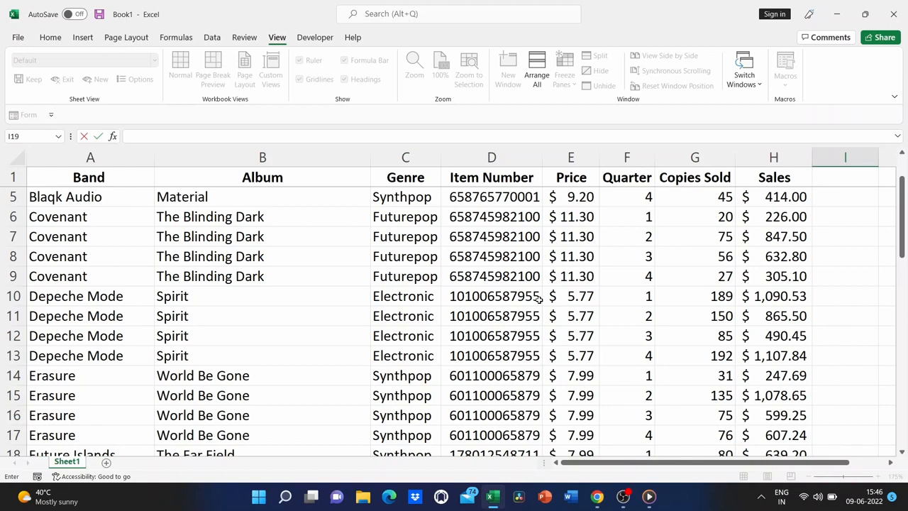
{"action": "scroll", "coordinate": [539, 299], "scroll_direction": "up", "scroll_amount": 1}
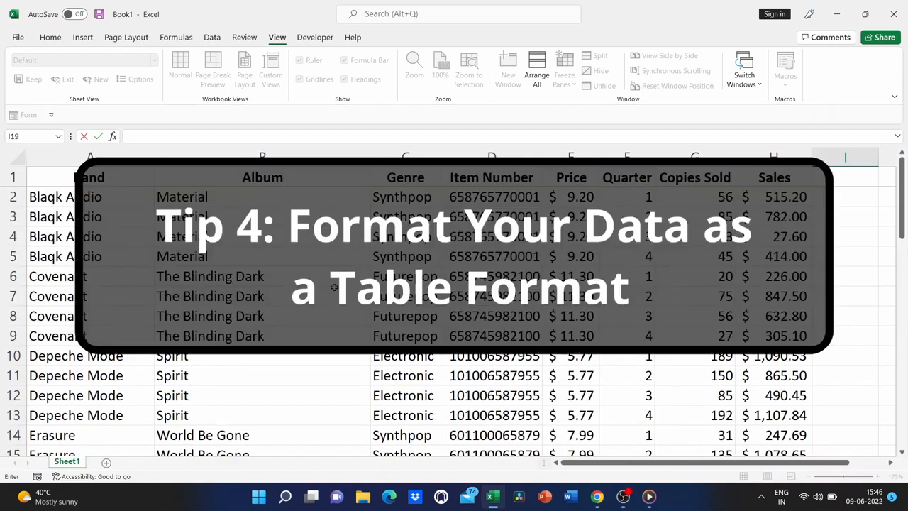
- Format the album data in $A$1:$H$45 as a table with headers, using the medium style with a blue header and gray banded rows
{"action": "left_click", "coordinate": [240, 271]}
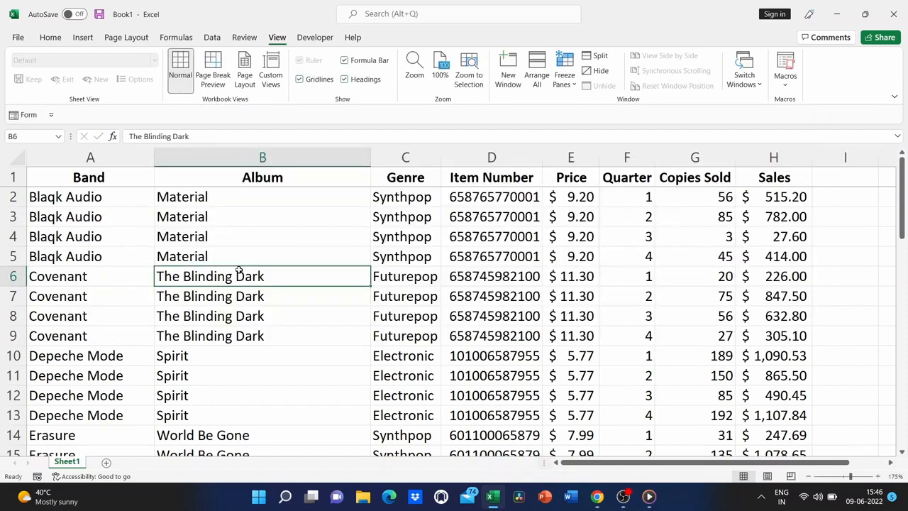
{"action": "left_click", "coordinate": [488, 260]}
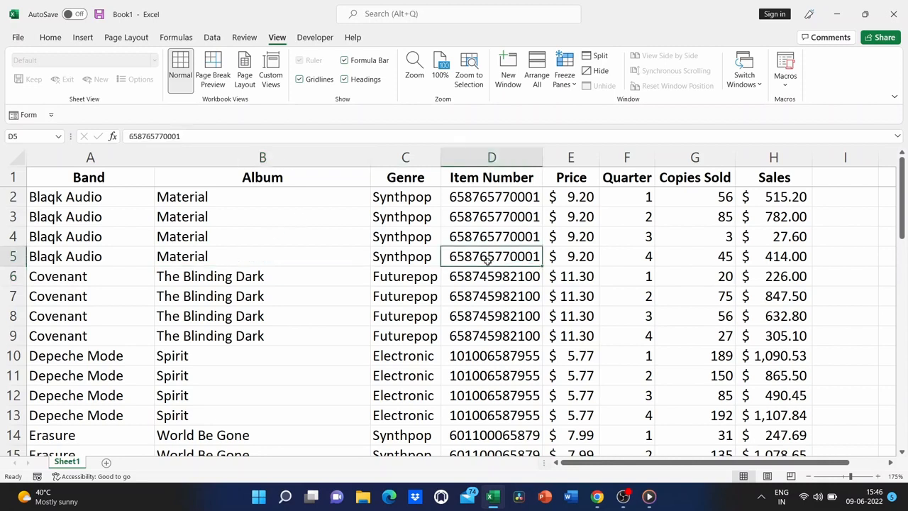
{"action": "left_click", "coordinate": [252, 236]}
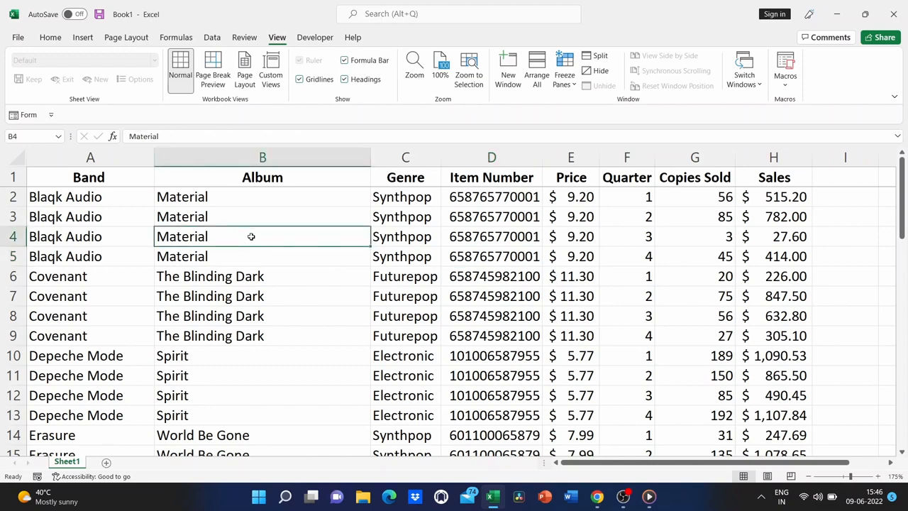
{"action": "left_click", "coordinate": [44, 37]}
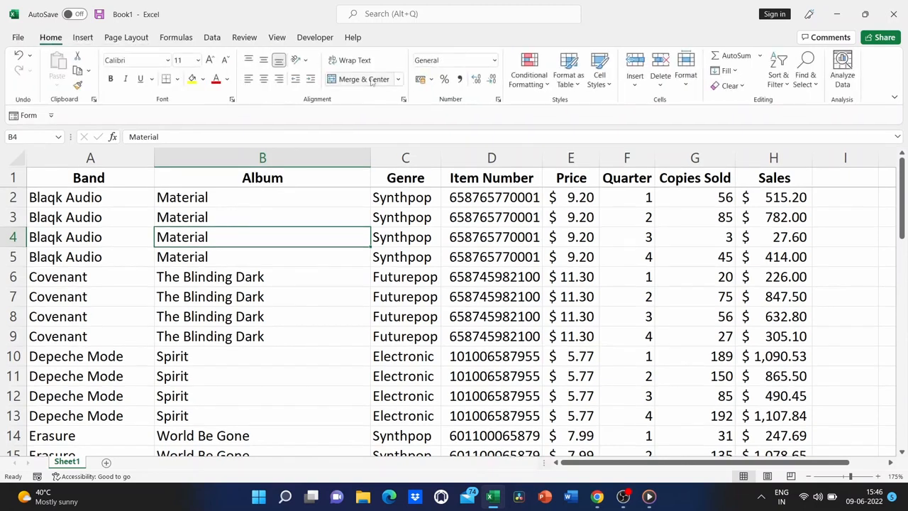
{"action": "left_click", "coordinate": [577, 84]}
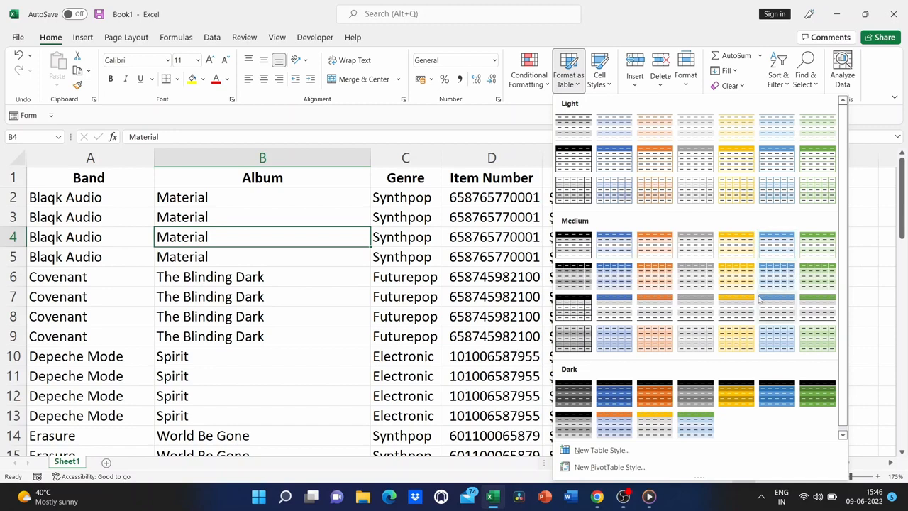
{"action": "left_click", "coordinate": [616, 307]}
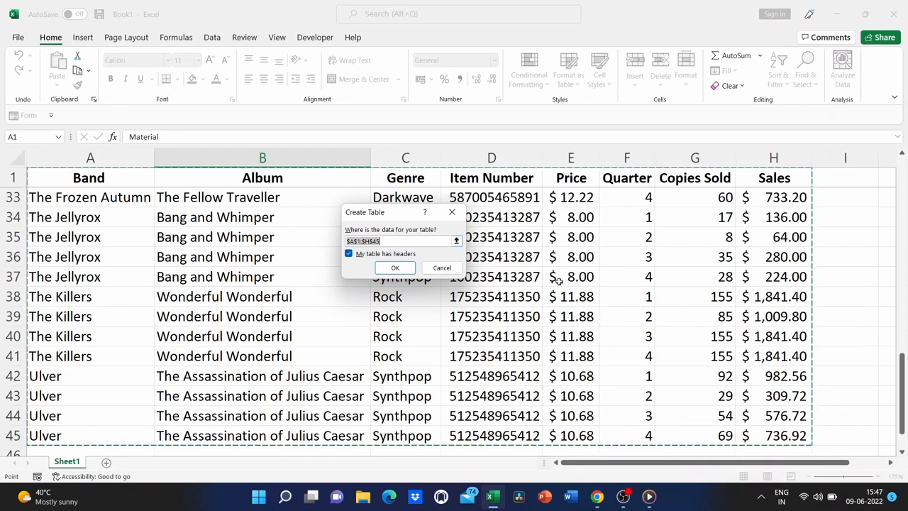
{"action": "left_click", "coordinate": [379, 241]}
{"action": "double_click", "coordinate": [378, 242]}
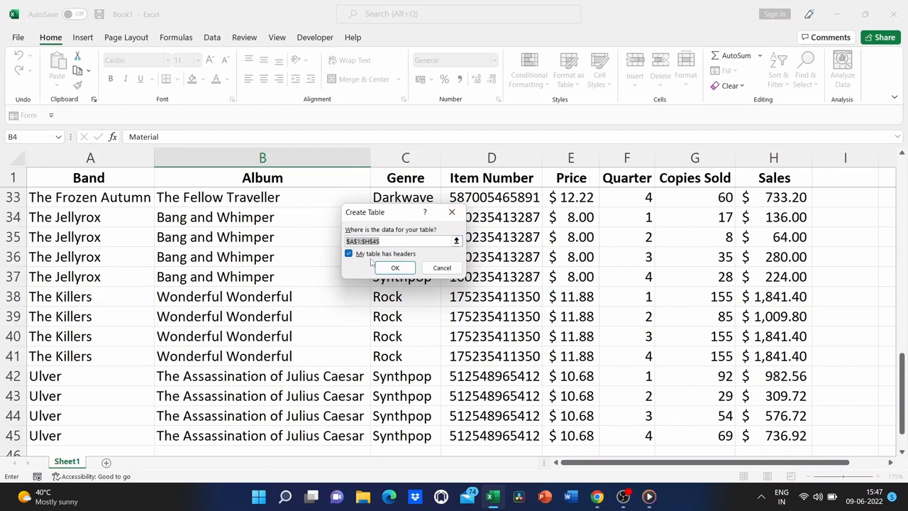
{"action": "left_click", "coordinate": [394, 269]}
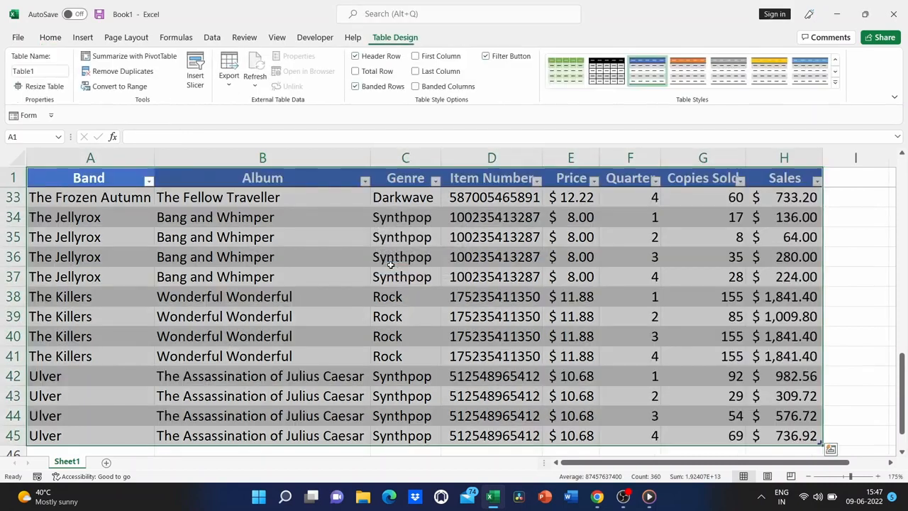
- Review the formatted table's header, filter buttons and banded rows from the first record down to the last Ulver row
{"action": "left_click", "coordinate": [859, 276]}
{"action": "scroll", "coordinate": [567, 313], "scroll_direction": "down", "scroll_amount": 1}
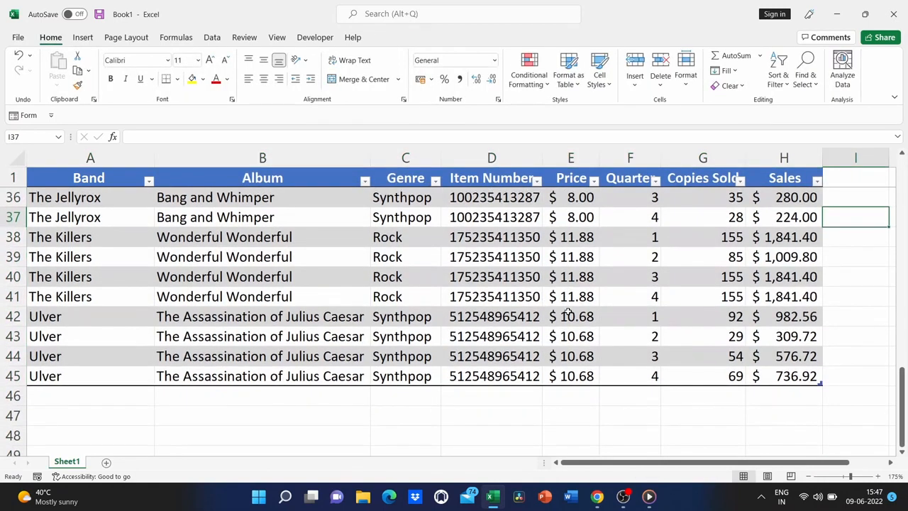
{"action": "scroll", "coordinate": [568, 312], "scroll_direction": "up", "scroll_amount": 10}
{"action": "scroll", "coordinate": [568, 312], "scroll_direction": "up", "scroll_amount": 1}
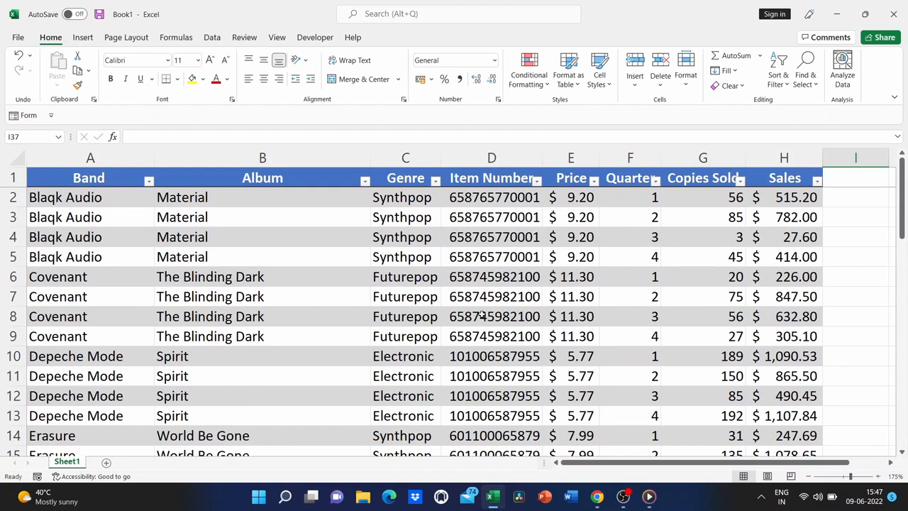
{"action": "scroll", "coordinate": [482, 316], "scroll_direction": "down", "scroll_amount": 4}
{"action": "scroll", "coordinate": [483, 316], "scroll_direction": "down", "scroll_amount": 6}
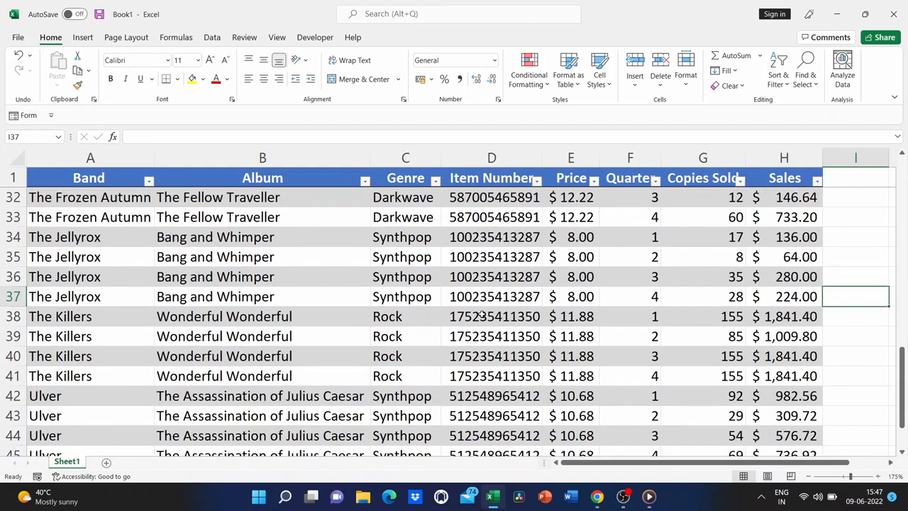
{"action": "scroll", "coordinate": [483, 316], "scroll_direction": "down", "scroll_amount": 2}
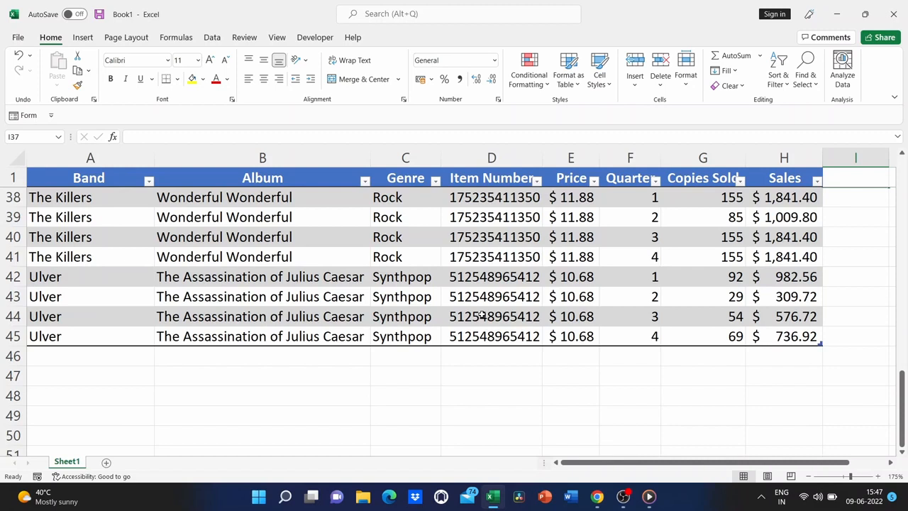
{"action": "scroll", "coordinate": [568, 299], "scroll_direction": "up", "scroll_amount": 1}
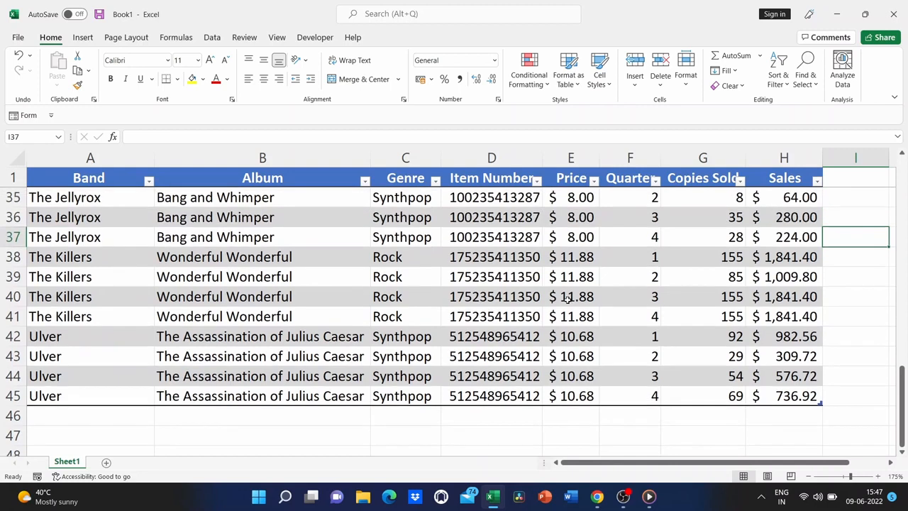
- Start a new record in row 46 with the band Brandon Flowers and the album The Desired Effects
{"action": "left_click", "coordinate": [66, 416]}
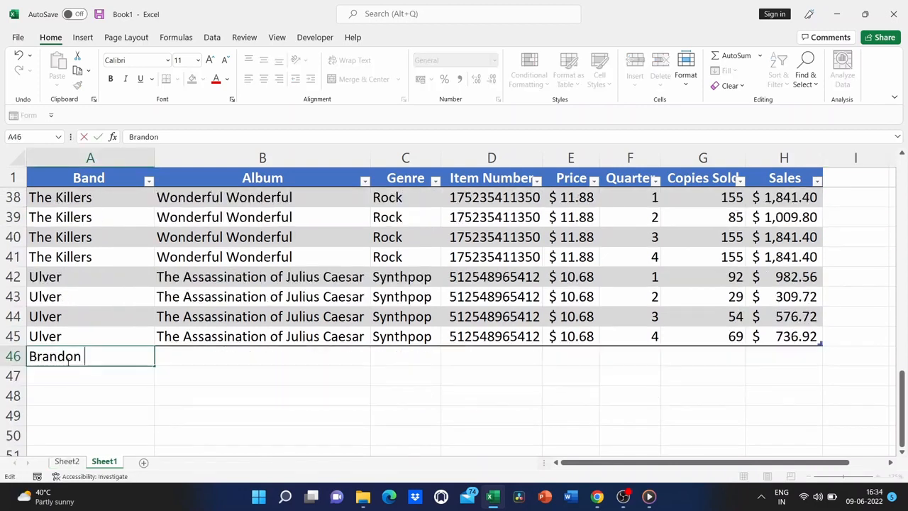
{"action": "type", "text": "Flowers"}
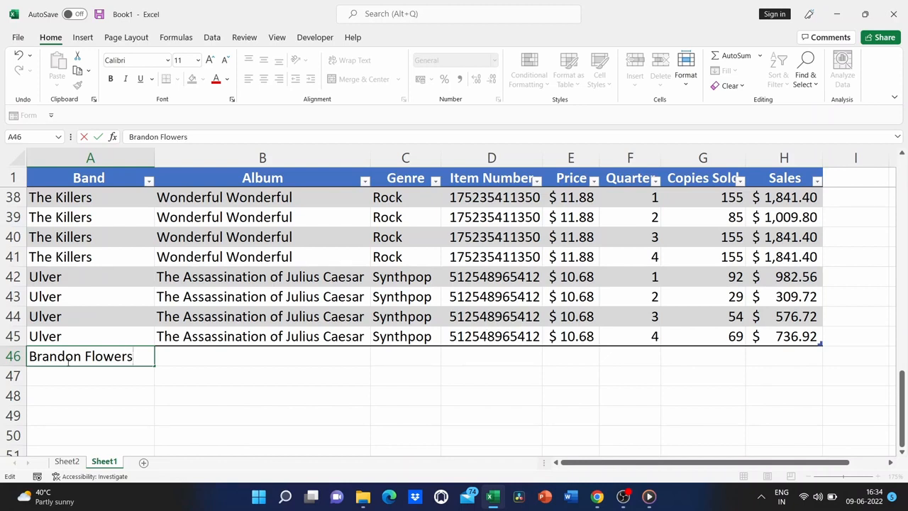
{"action": "key", "text": "Tab"}
{"action": "type", "text": "The De"}
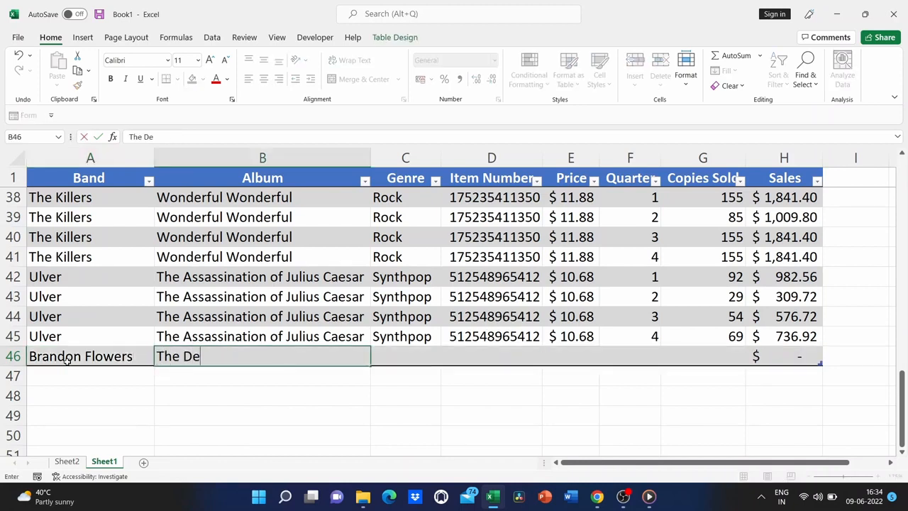
{"action": "type", "text": "sired FE"}
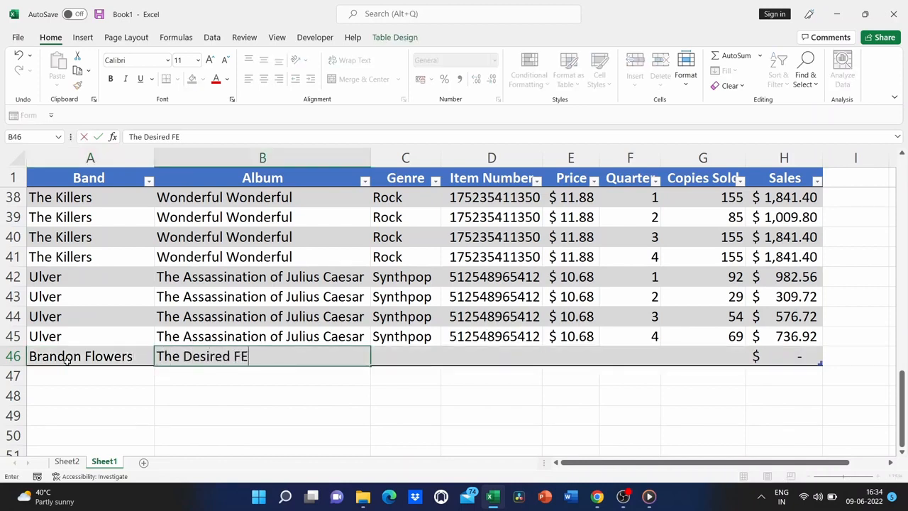
{"action": "key", "text": "BackSpace"}
{"action": "key", "text": "BackSpace"}
{"action": "type", "text": "Effects"}
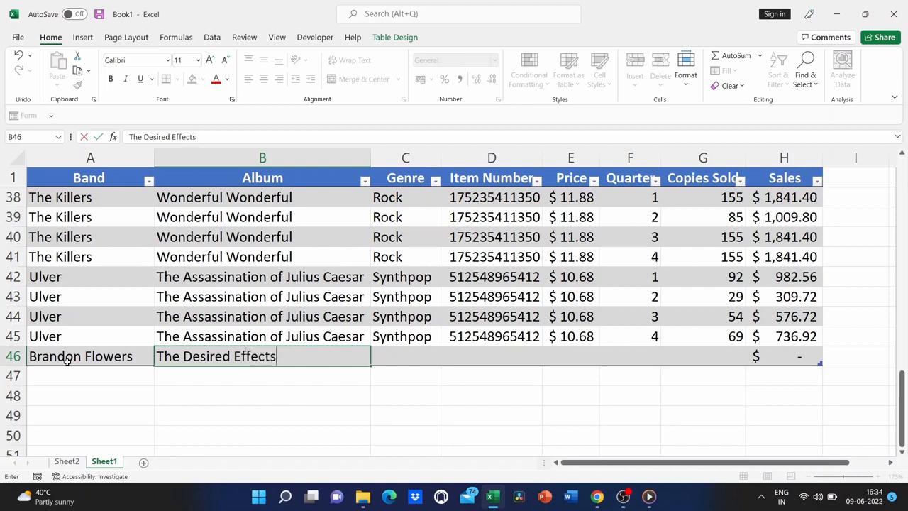
{"action": "key", "text": "Tab"}
- Enter Pop as the genre of the new record in row 46
{"action": "type", "text": "T"}
{"action": "key", "text": "BackSpace"}
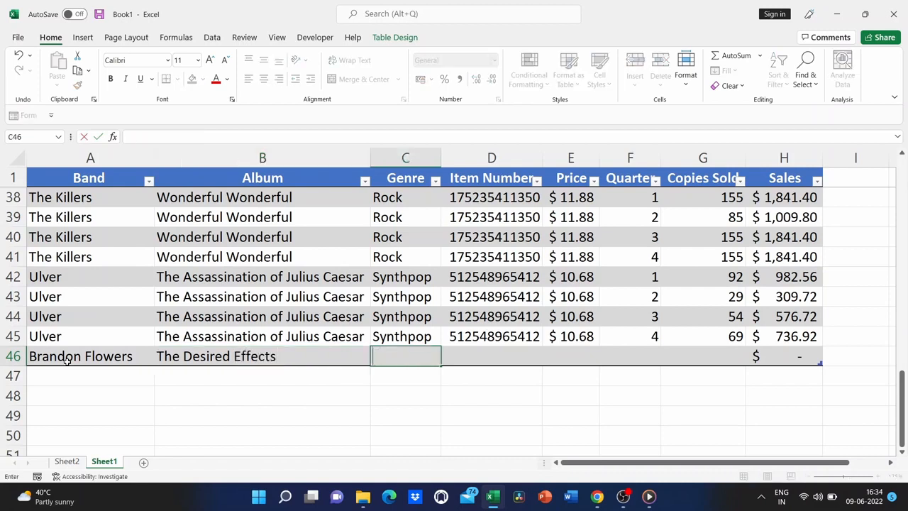
{"action": "type", "text": "Top"}
{"action": "key", "text": "BackSpace"}
{"action": "key", "text": "BackSpace"}
{"action": "key", "text": "BackSpace"}
{"action": "type", "text": "Pop"}
{"action": "key", "text": "Tab"}
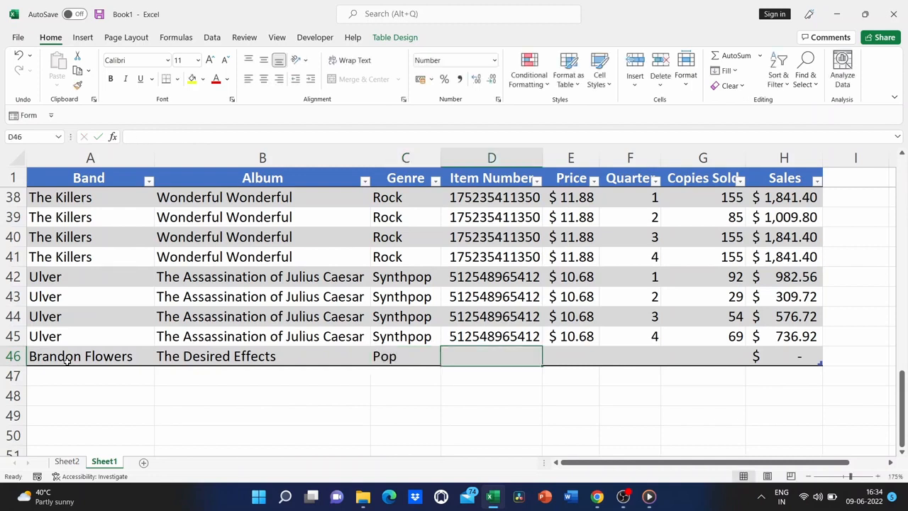
{"action": "type", "text": "2386"}
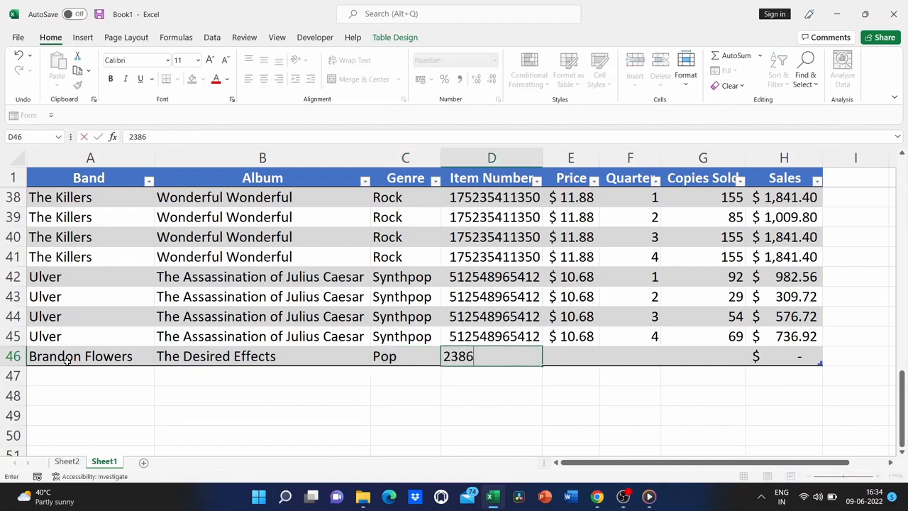
{"action": "type", "text": "23238787"}
{"action": "key", "text": "Tab"}
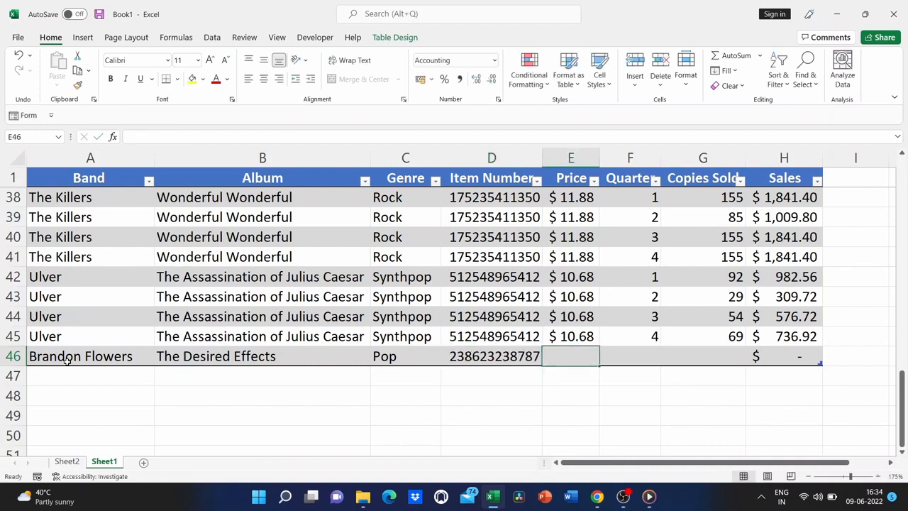
{"action": "type", "text": "9"}
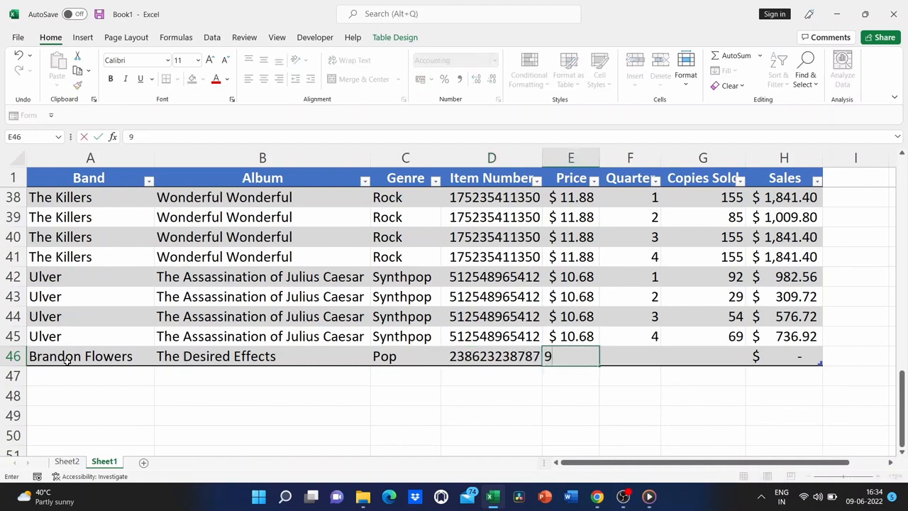
{"action": "key", "text": "Return"}
- Complete the record in row 46 with quarter 1 and 200 copies sold
{"action": "left_click", "coordinate": [620, 353]}
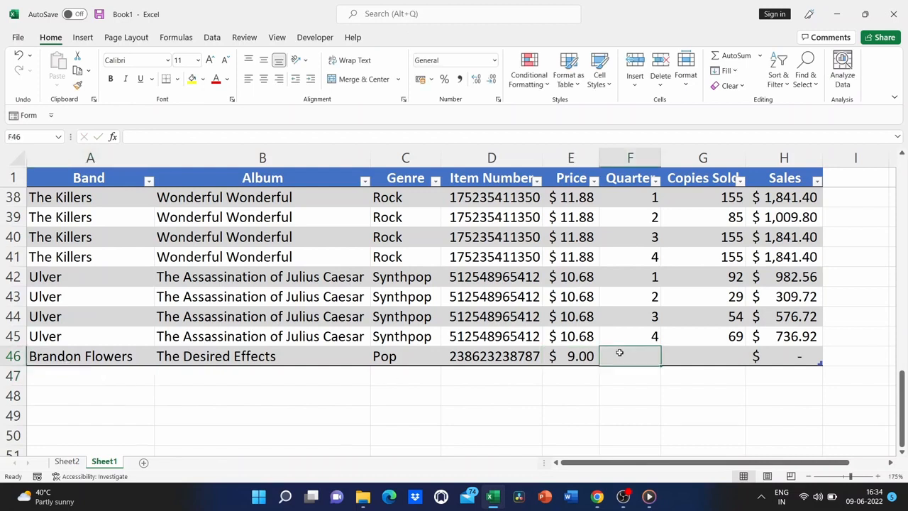
{"action": "type", "text": "1"}
{"action": "key", "text": "Tab"}
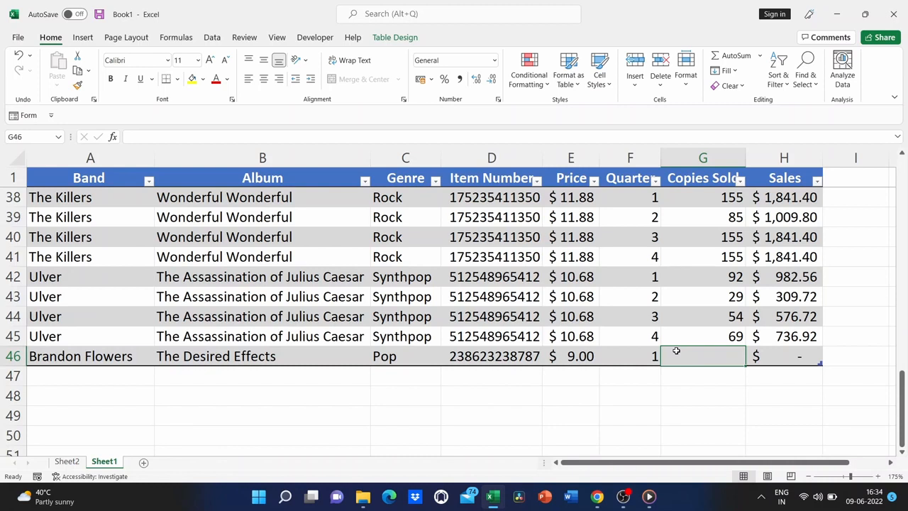
{"action": "type", "text": "200"}
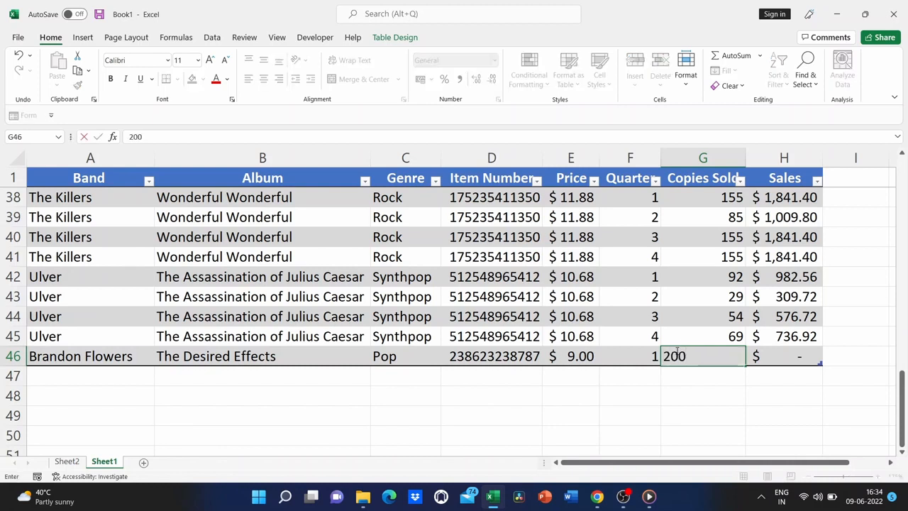
{"action": "key", "text": "Tab"}
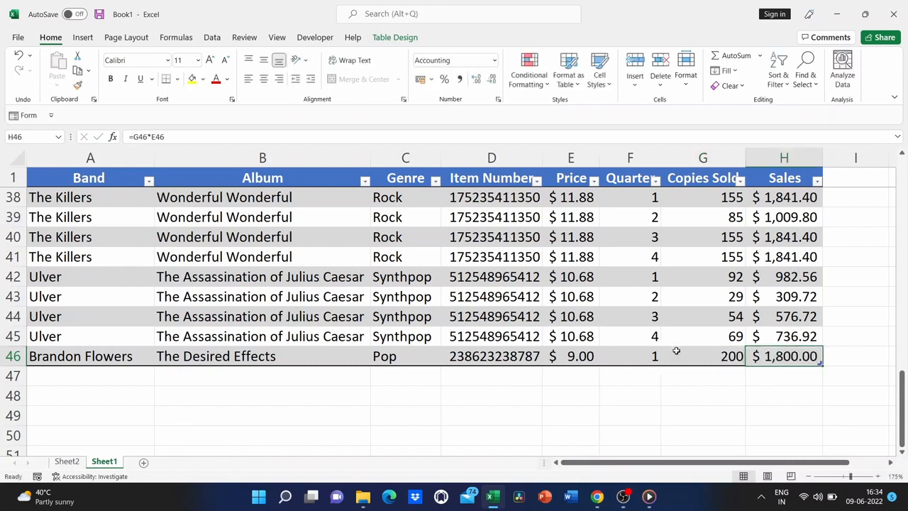
- Begin a PivotTable from the album data and enter Table1 as its source table
{"action": "scroll", "coordinate": [676, 351], "scroll_direction": "up", "scroll_amount": 4}
{"action": "scroll", "coordinate": [334, 277], "scroll_direction": "up", "scroll_amount": 8}
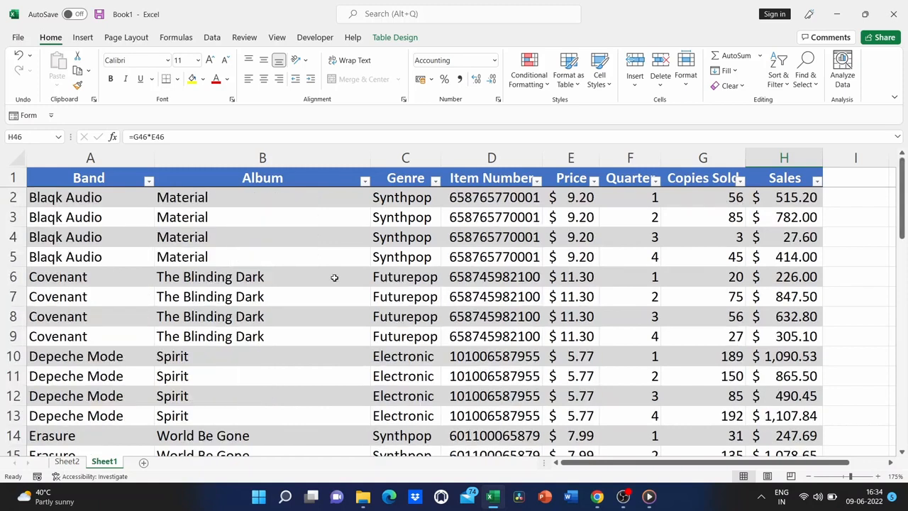
{"action": "scroll", "coordinate": [312, 317], "scroll_direction": "down", "scroll_amount": 5}
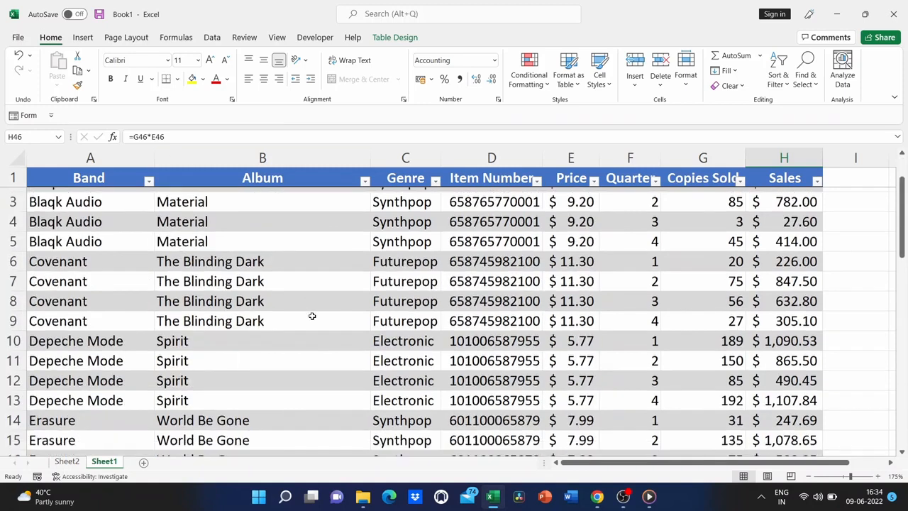
{"action": "scroll", "coordinate": [313, 316], "scroll_direction": "up", "scroll_amount": 5}
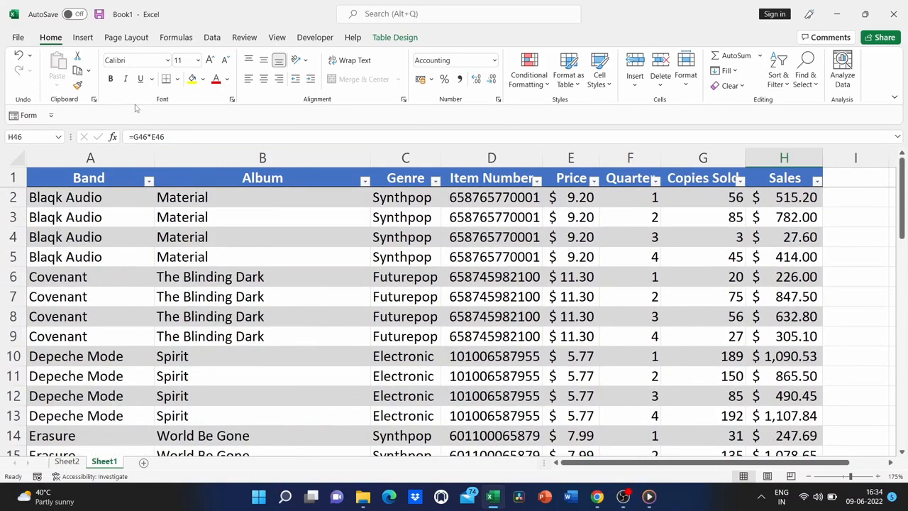
{"action": "left_click", "coordinate": [83, 39]}
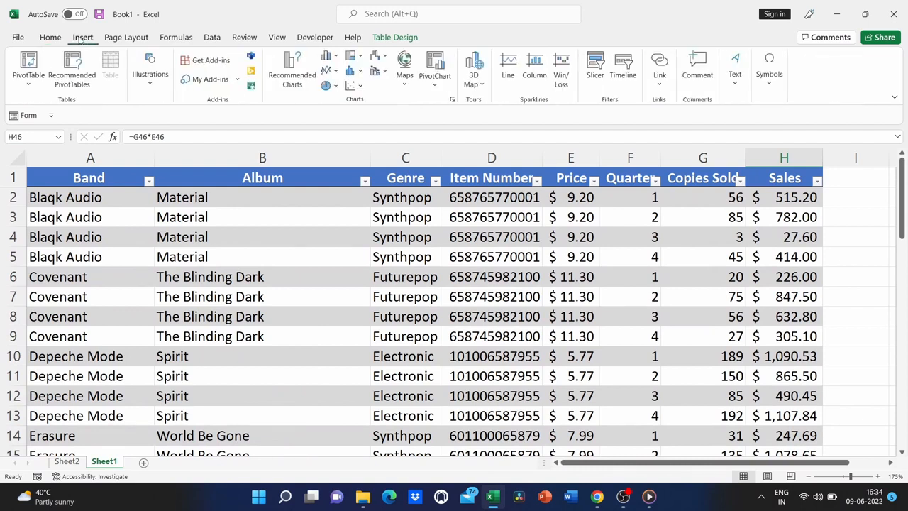
{"action": "left_click", "coordinate": [26, 64]}
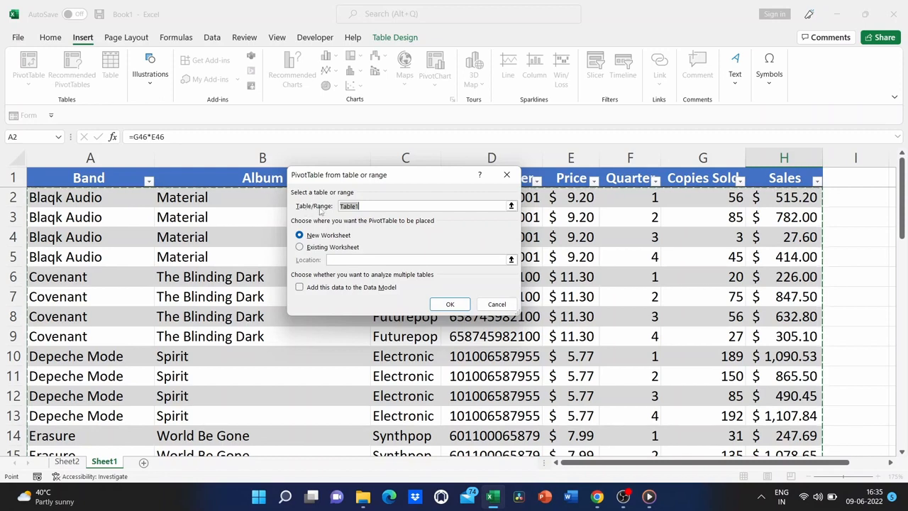
{"action": "left_click", "coordinate": [367, 206]}
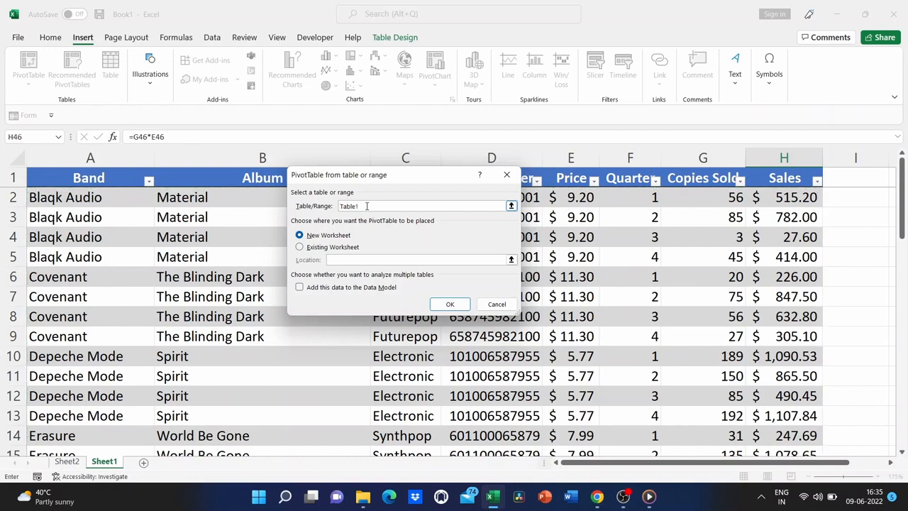
{"action": "scroll", "coordinate": [367, 206], "scroll_direction": "down", "scroll_amount": 13}
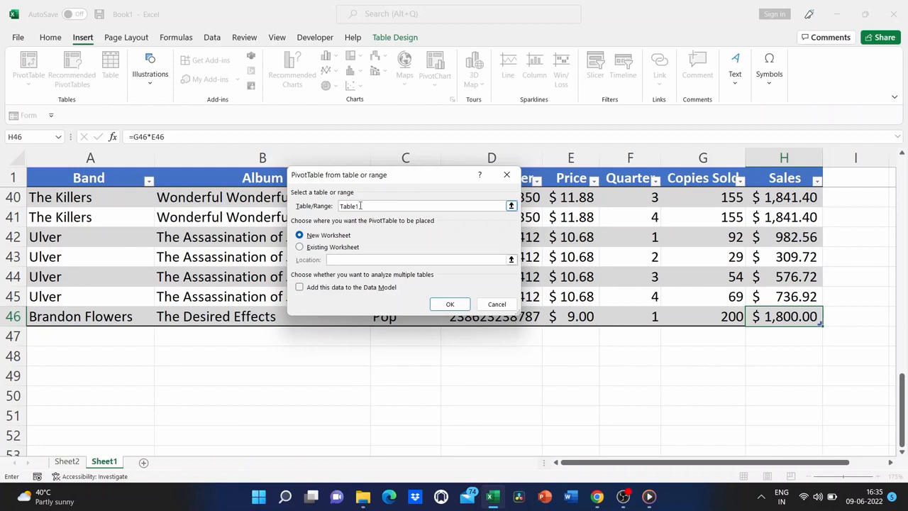
{"action": "left_click_drag", "start_coordinate": [367, 206], "coordinate": [334, 206]}
{"action": "key", "text": "BackSpace"}
{"action": "type", "text": "Table"}
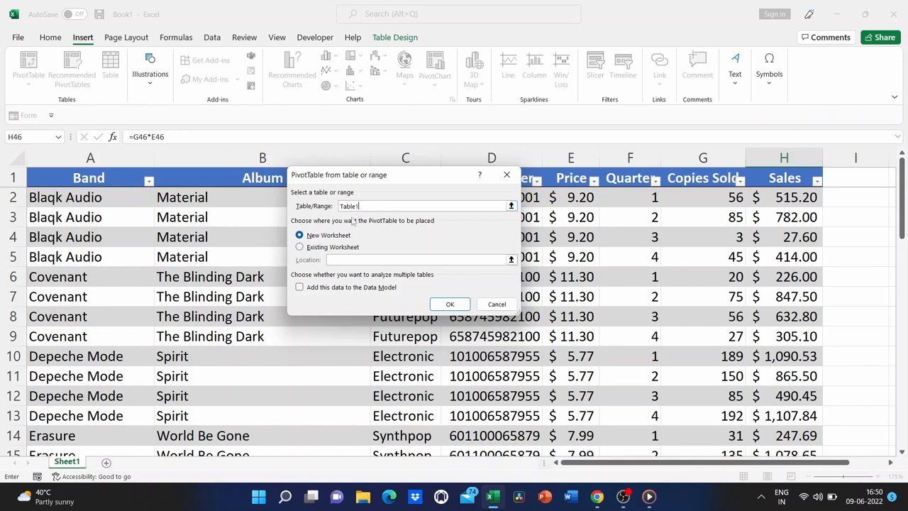
- Place the PivotTable on a new worksheet and create it
{"action": "left_click", "coordinate": [300, 248]}
{"action": "left_click", "coordinate": [299, 237]}
{"action": "left_click", "coordinate": [448, 304]}
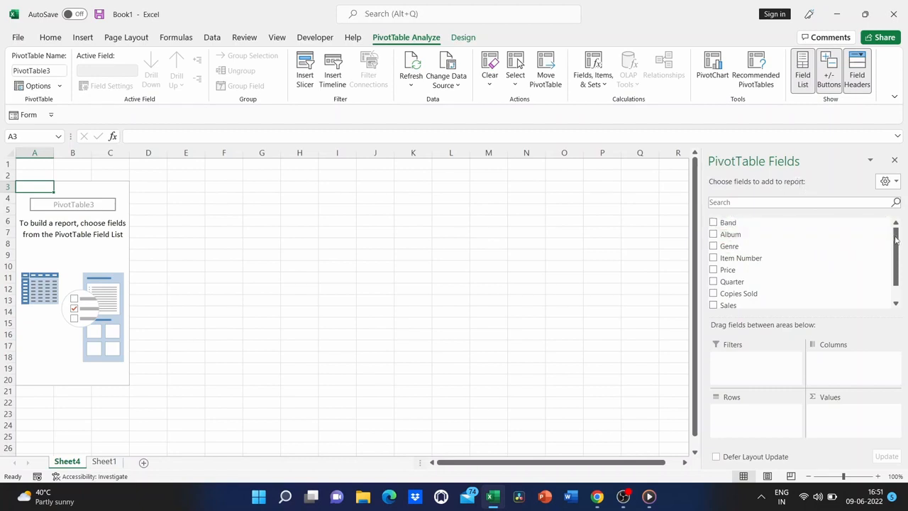
- Compare the PivotTable field list with the column headers of the album table on Sheet1
{"action": "mouse_move", "coordinate": [896, 240]}
{"action": "left_mouse_down"}
{"action": "mouse_move", "coordinate": [897, 271]}
{"action": "mouse_move", "coordinate": [894, 232]}
{"action": "left_mouse_up"}
{"action": "left_click", "coordinate": [104, 461]}
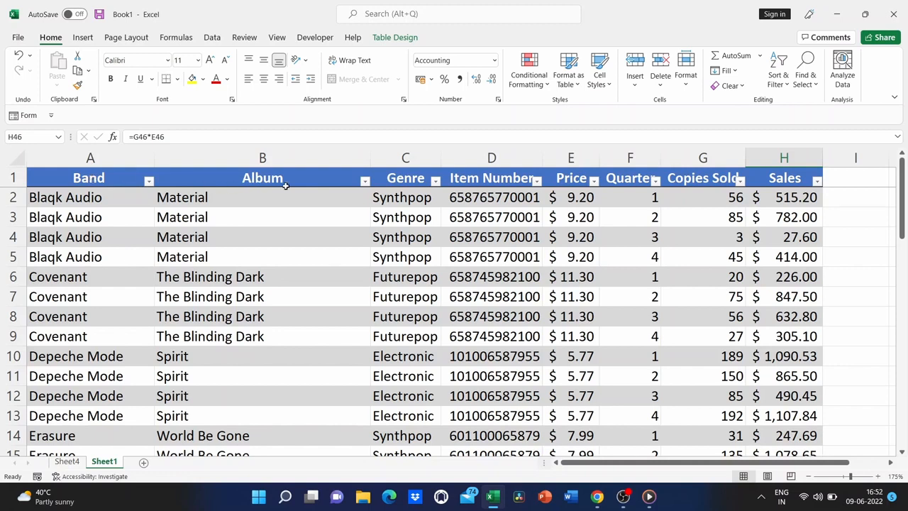
{"action": "left_click", "coordinate": [67, 462]}
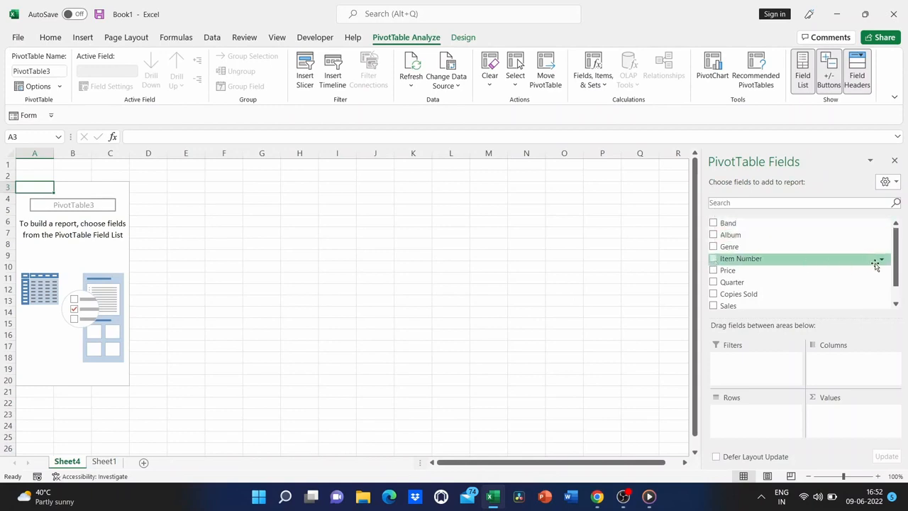
{"action": "scroll", "coordinate": [878, 262], "scroll_direction": "down", "scroll_amount": 1}
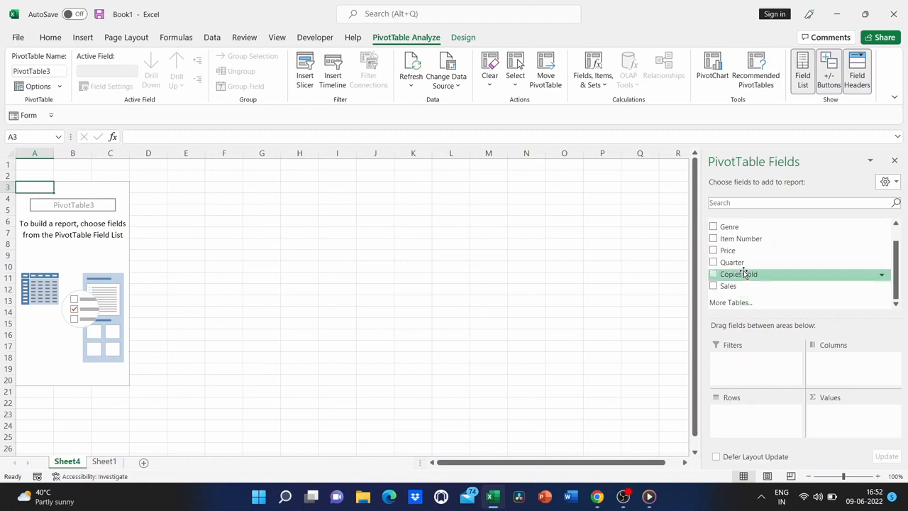
{"action": "scroll", "coordinate": [744, 274], "scroll_direction": "up", "scroll_amount": 2}
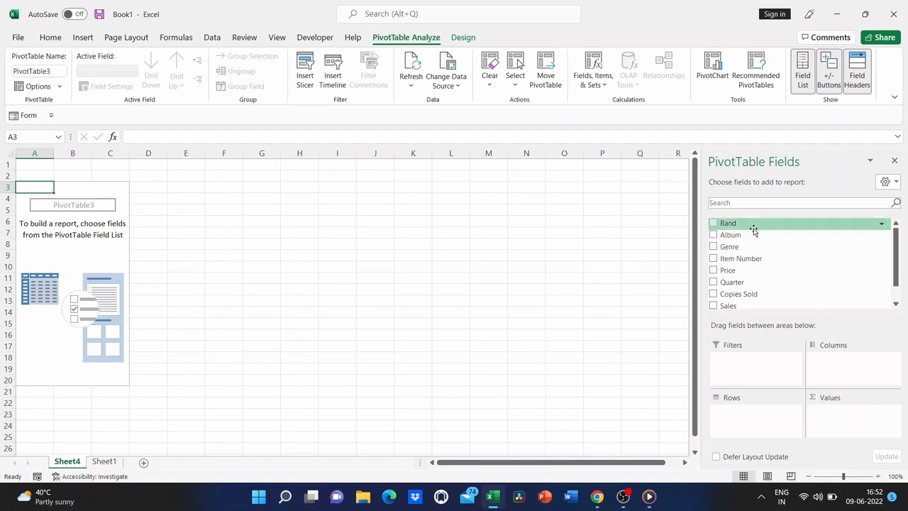
- Summarize sales per band by adding Band to the PivotTable's rows and Sales to its values
{"action": "left_click_drag", "start_coordinate": [754, 229], "coordinate": [745, 416]}
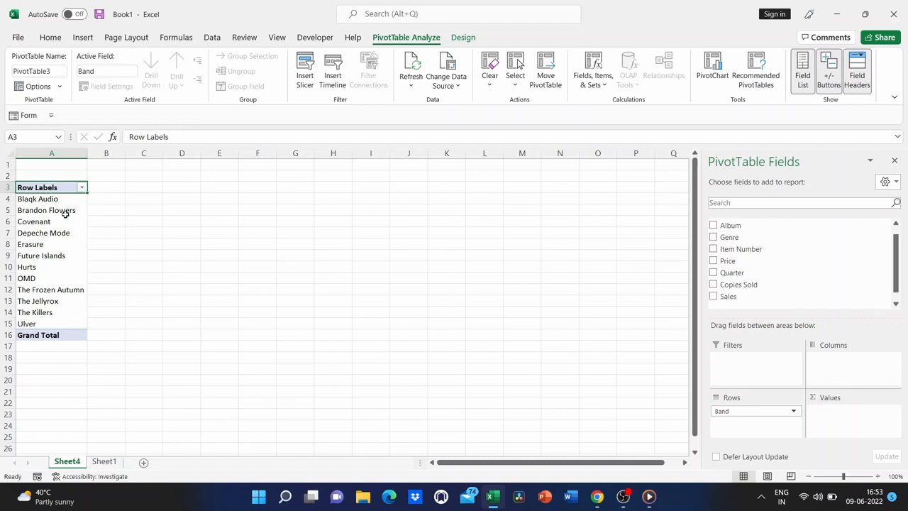
{"action": "scroll", "coordinate": [755, 254], "scroll_direction": "down", "scroll_amount": 1}
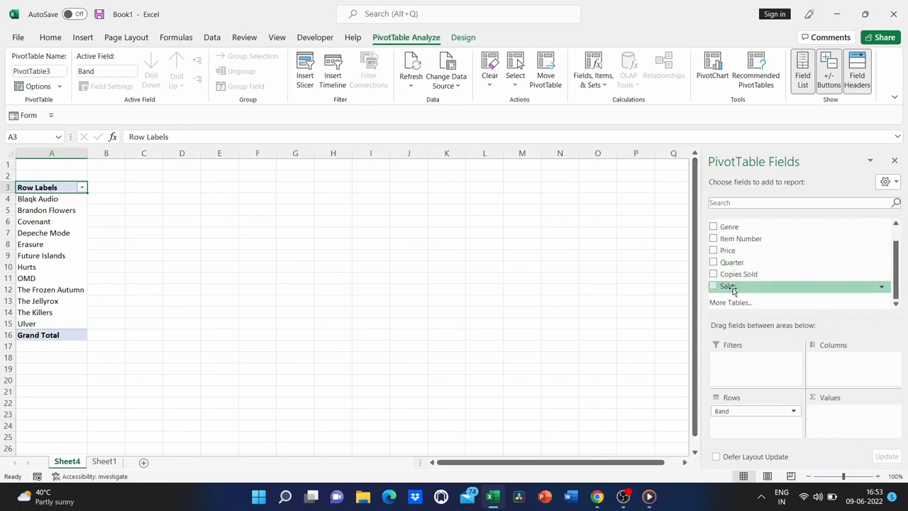
{"action": "left_click_drag", "start_coordinate": [733, 291], "coordinate": [834, 421]}
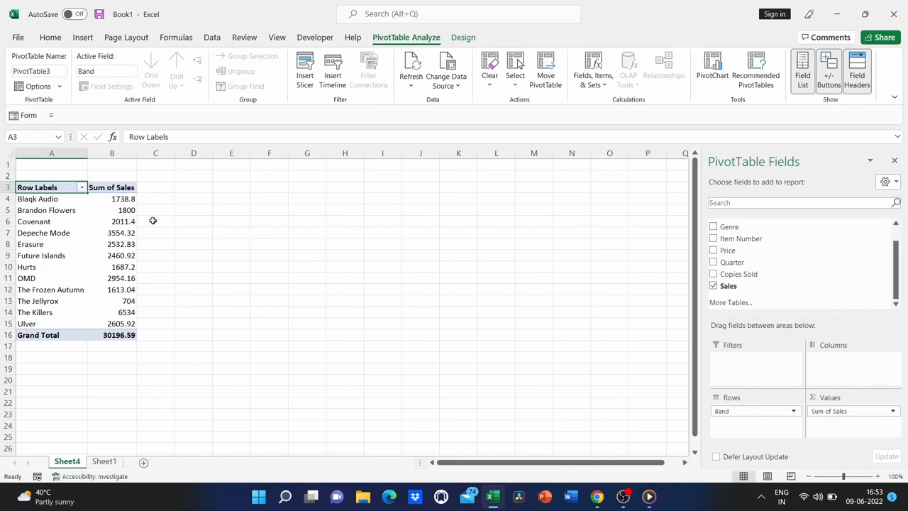
{"action": "scroll", "coordinate": [147, 222], "scroll_direction": "up", "scroll_amount": 1}
{"action": "scroll", "coordinate": [125, 211], "scroll_direction": "up", "scroll_amount": 1}
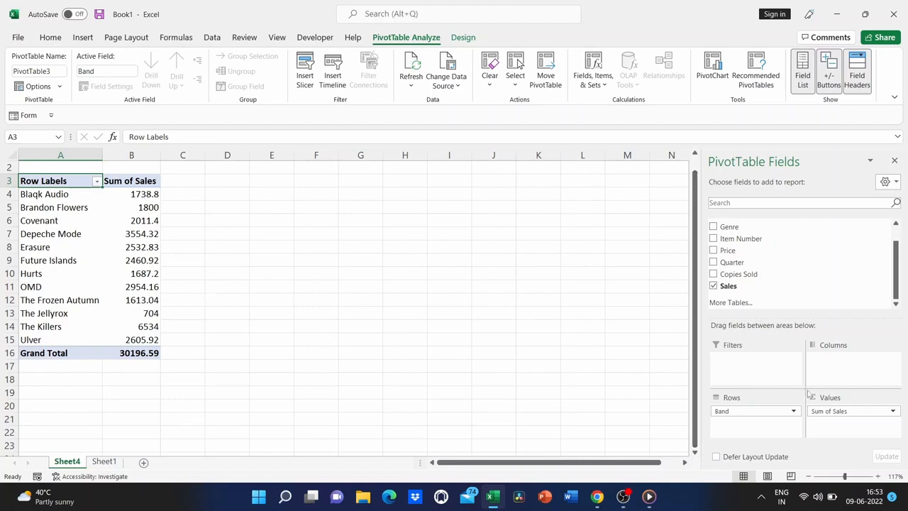
- Replace Sales with Copies Sold in the PivotTable's values
{"action": "left_click", "coordinate": [893, 412]}
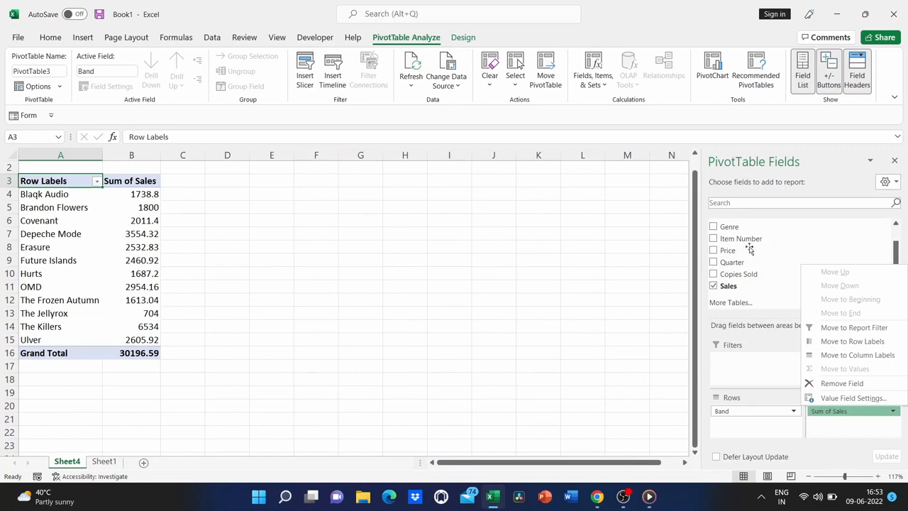
{"action": "left_click", "coordinate": [850, 385]}
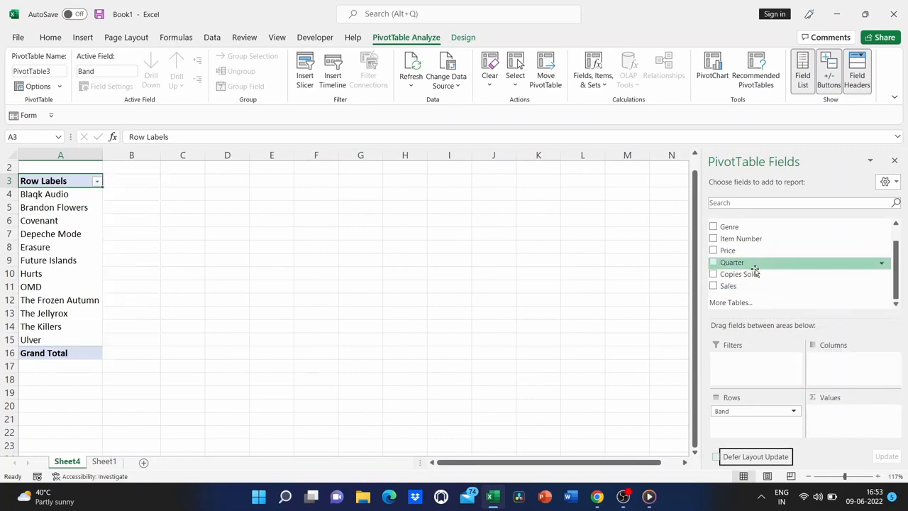
{"action": "left_click_drag", "start_coordinate": [753, 274], "coordinate": [836, 415]}
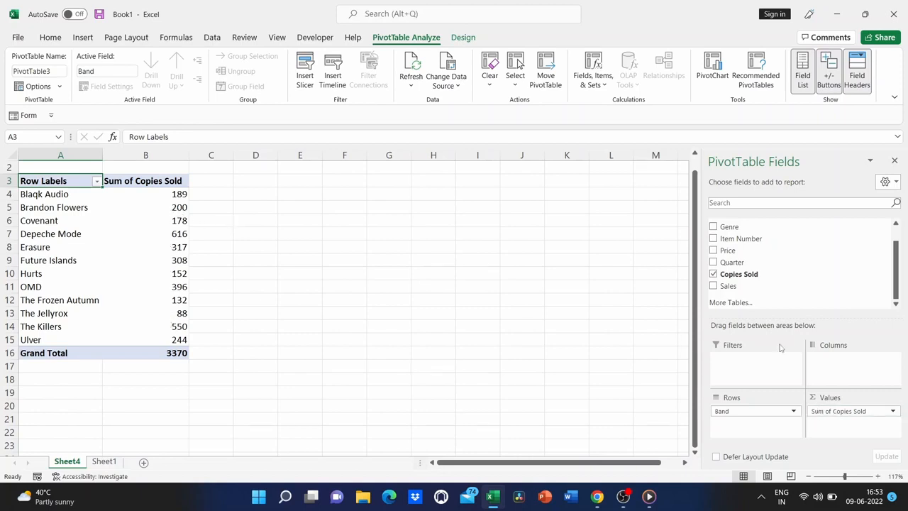
- Replace Copies Sold with Sales in the PivotTable's values
{"action": "left_click", "coordinate": [893, 412]}
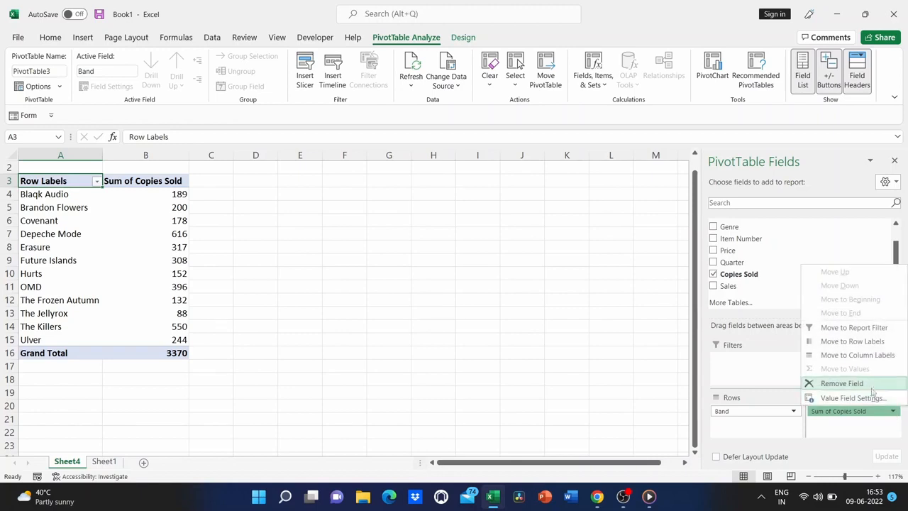
{"action": "left_click", "coordinate": [859, 383]}
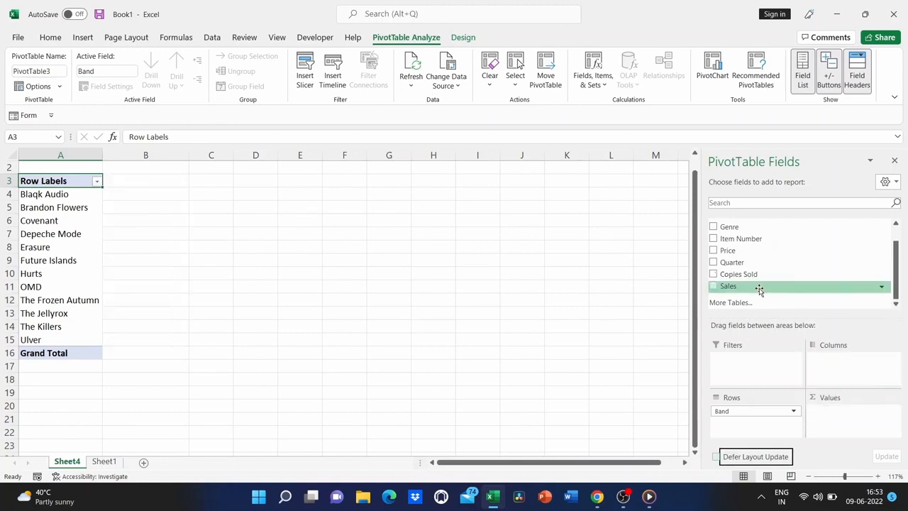
{"action": "left_click_drag", "start_coordinate": [759, 289], "coordinate": [831, 411]}
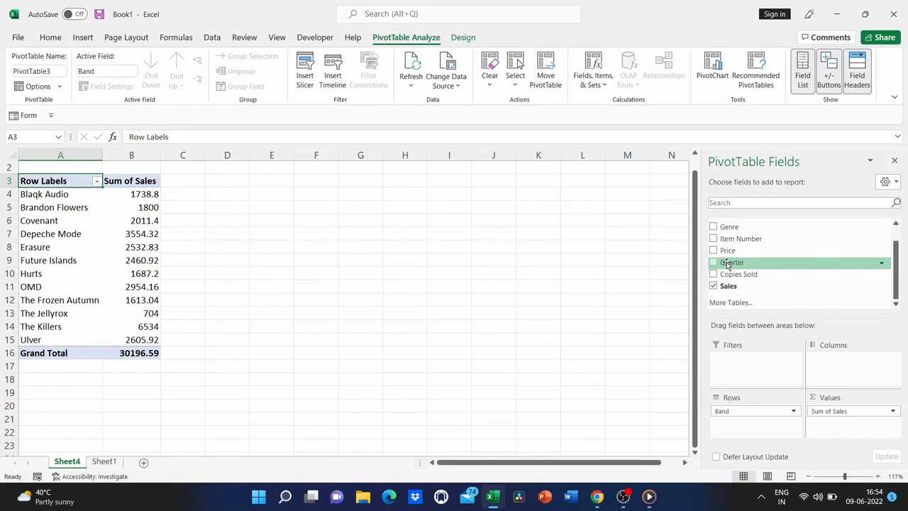
- Add Quarter to the PivotTable's columns to split each band's sales by quarter
{"action": "left_click_drag", "start_coordinate": [727, 264], "coordinate": [837, 363]}
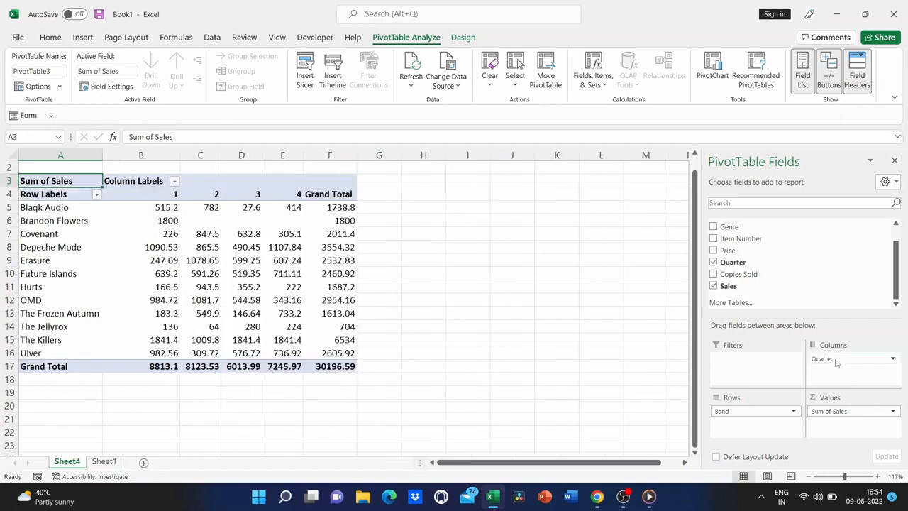
{"action": "left_click", "coordinate": [202, 194]}
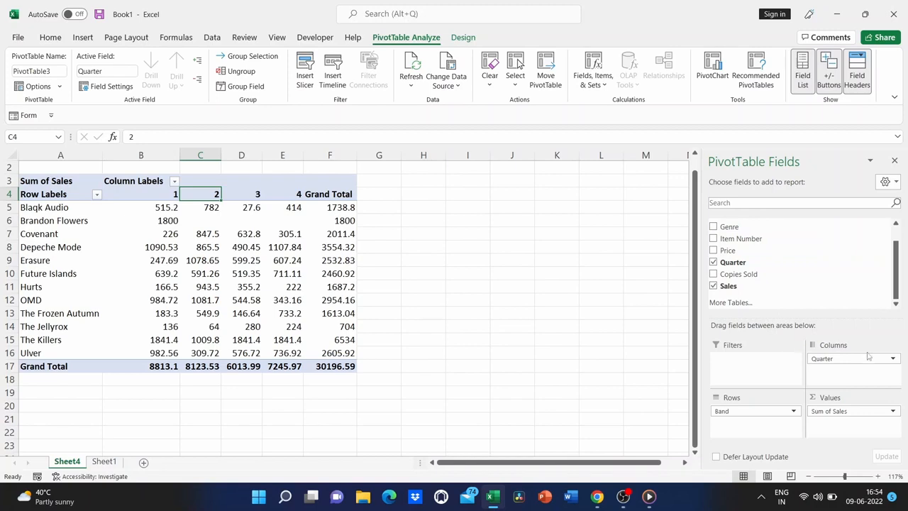
- Remove Quarter from the PivotTable's columns and add it to the rows beneath Band
{"action": "left_click", "coordinate": [892, 361]}
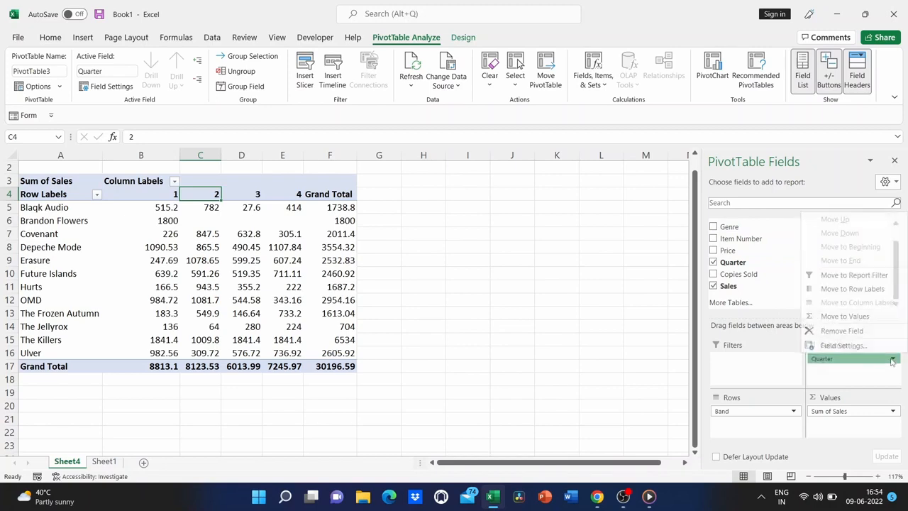
{"action": "left_click", "coordinate": [836, 332]}
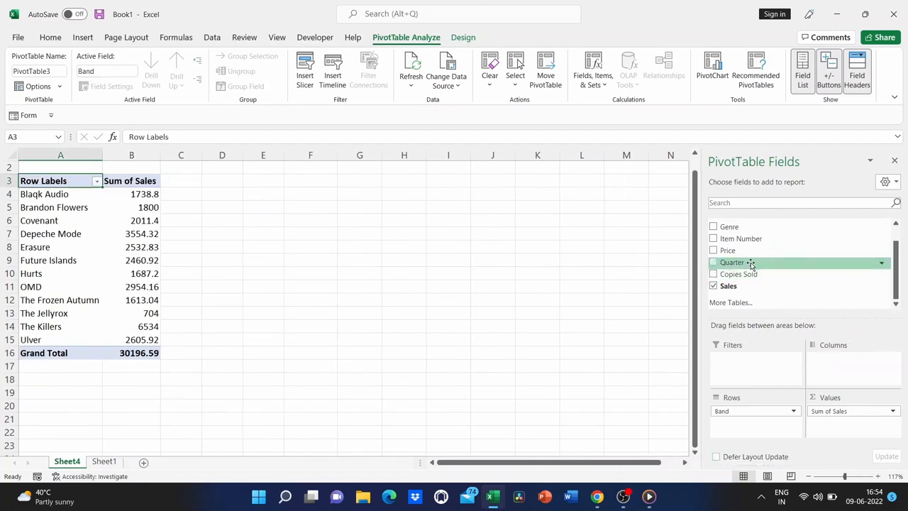
{"action": "left_click_drag", "start_coordinate": [750, 261], "coordinate": [745, 420]}
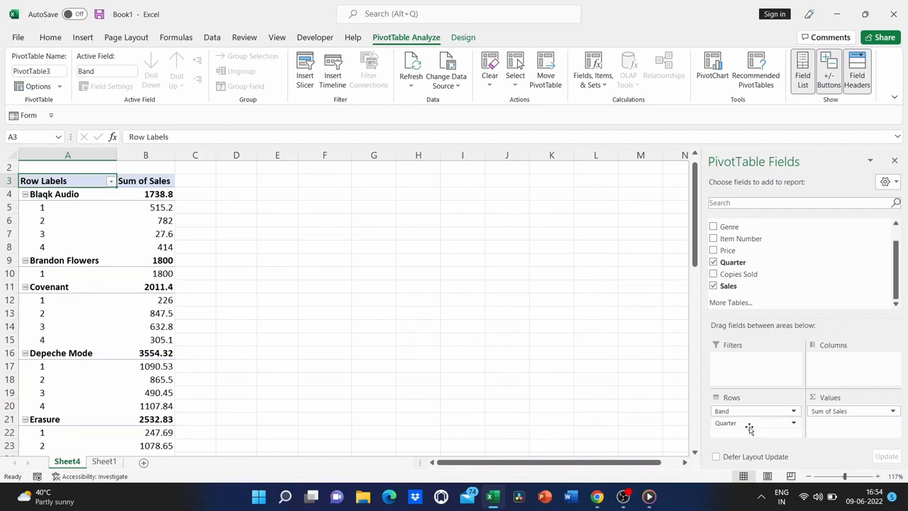
{"action": "mouse_move", "coordinate": [747, 428]}
{"action": "left_mouse_down"}
{"action": "mouse_move", "coordinate": [760, 435]}
{"action": "mouse_move", "coordinate": [748, 426]}
{"action": "left_mouse_up"}
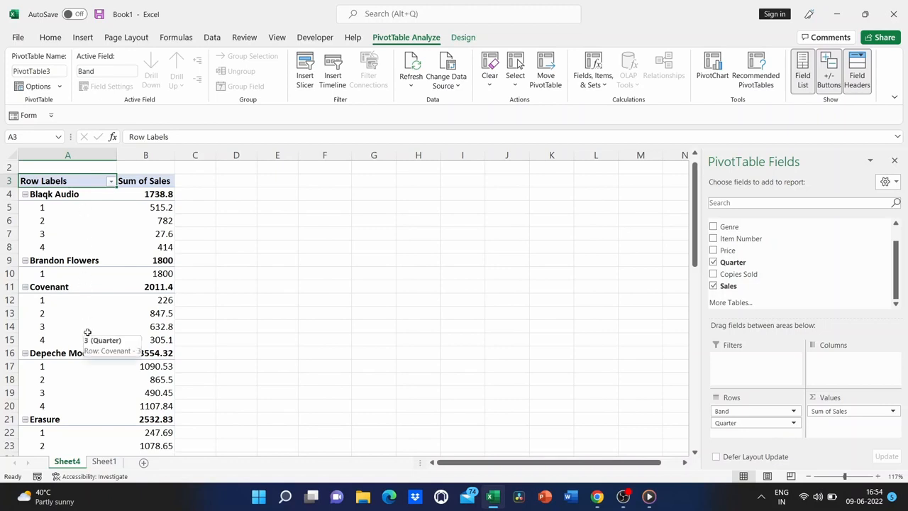
- Examine each band's quarterly sales down the whole PivotTable and compare them with the album table on Sheet1
{"action": "scroll", "coordinate": [87, 332], "scroll_direction": "down", "scroll_amount": 1}
{"action": "scroll", "coordinate": [87, 343], "scroll_direction": "up", "scroll_amount": 2}
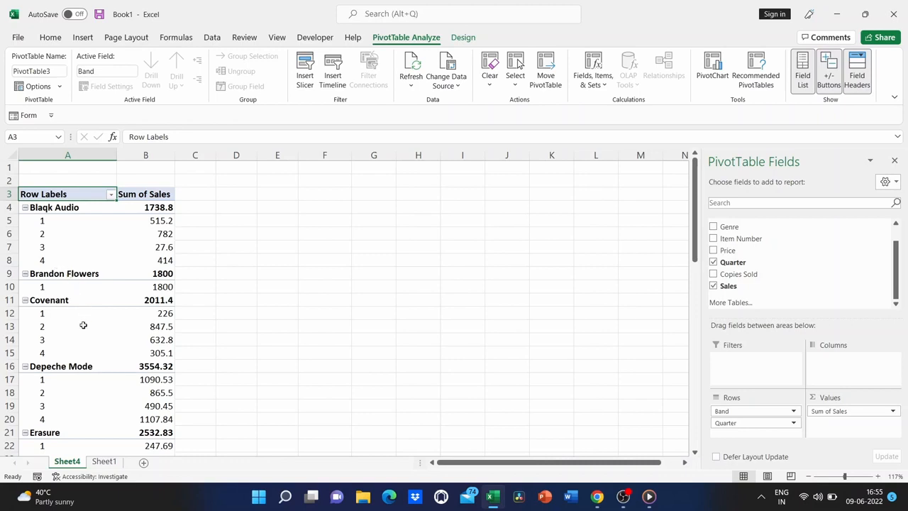
{"action": "left_click", "coordinate": [102, 463]}
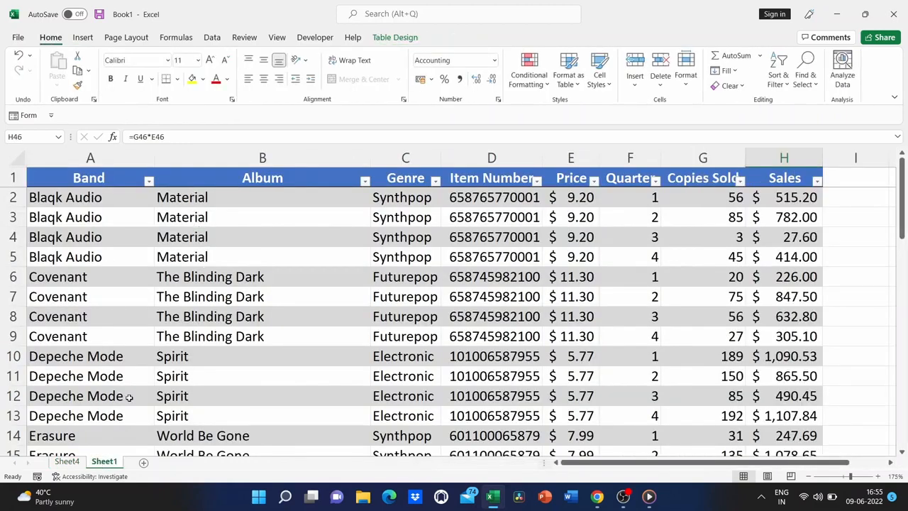
{"action": "left_click", "coordinate": [71, 463]}
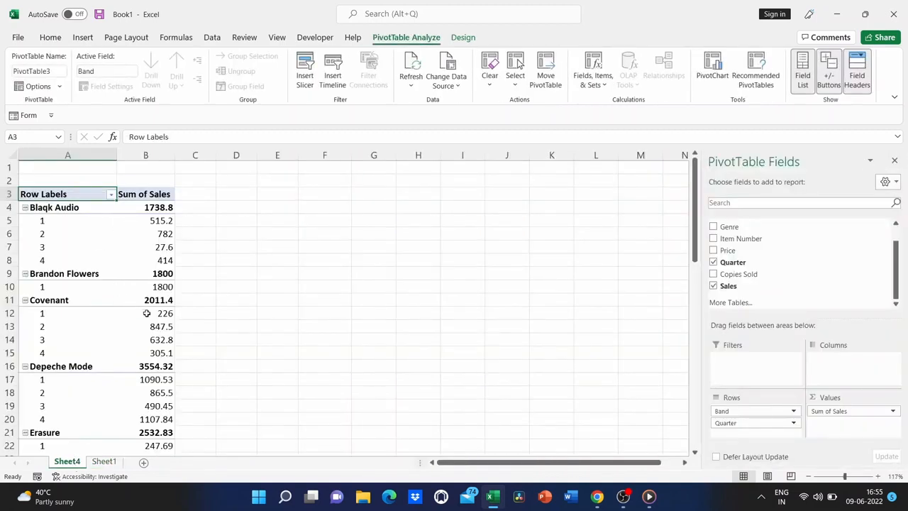
{"action": "mouse_move", "coordinate": [146, 313]}
{"action": "scroll", "coordinate": [48, 325], "scroll_direction": "down", "scroll_amount": 1}
{"action": "scroll", "coordinate": [48, 325], "scroll_direction": "down", "scroll_amount": 14}
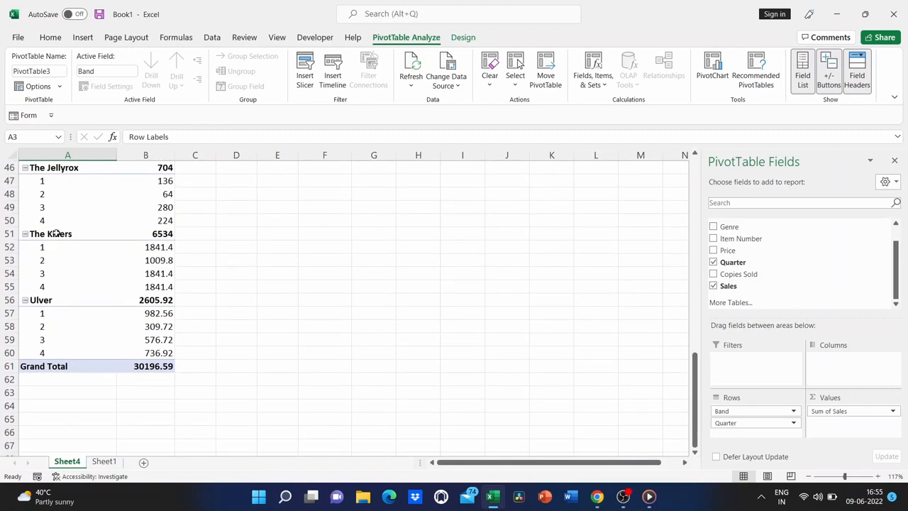
{"action": "scroll", "coordinate": [56, 233], "scroll_direction": "up", "scroll_amount": 3}
{"action": "scroll", "coordinate": [56, 233], "scroll_direction": "down", "scroll_amount": 4}
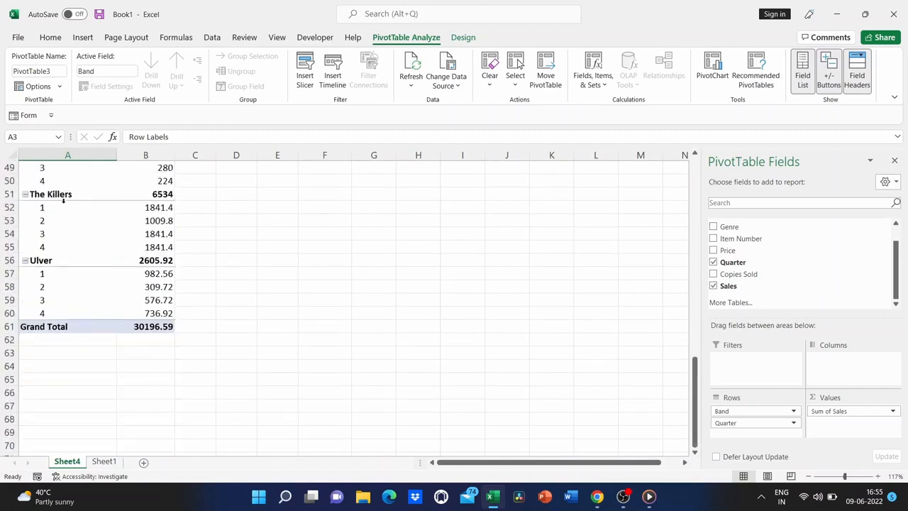
{"action": "scroll", "coordinate": [63, 201], "scroll_direction": "up", "scroll_amount": 11}
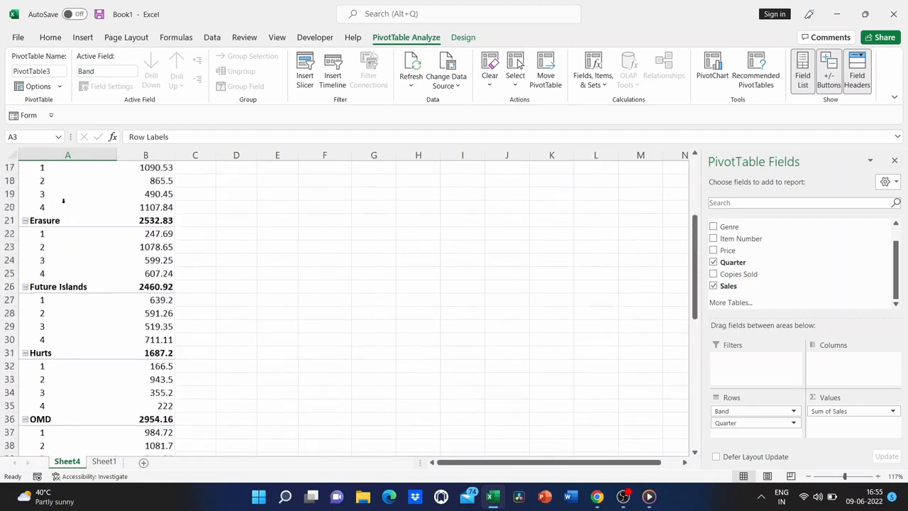
{"action": "scroll", "coordinate": [63, 201], "scroll_direction": "up", "scroll_amount": 6}
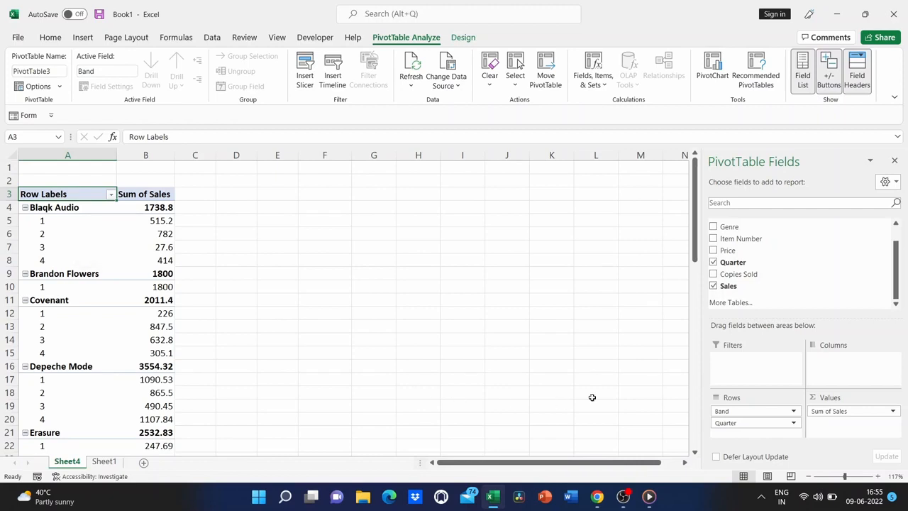
- Move Quarter from the PivotTable's rows to its columns, and from there to its filters
{"action": "left_click_drag", "start_coordinate": [735, 426], "coordinate": [838, 363]}
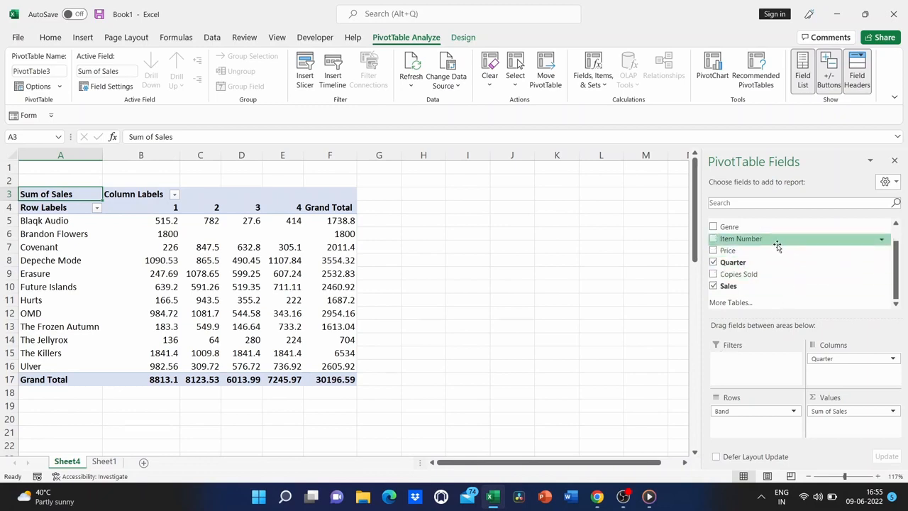
{"action": "left_click_drag", "start_coordinate": [762, 264], "coordinate": [736, 368]}
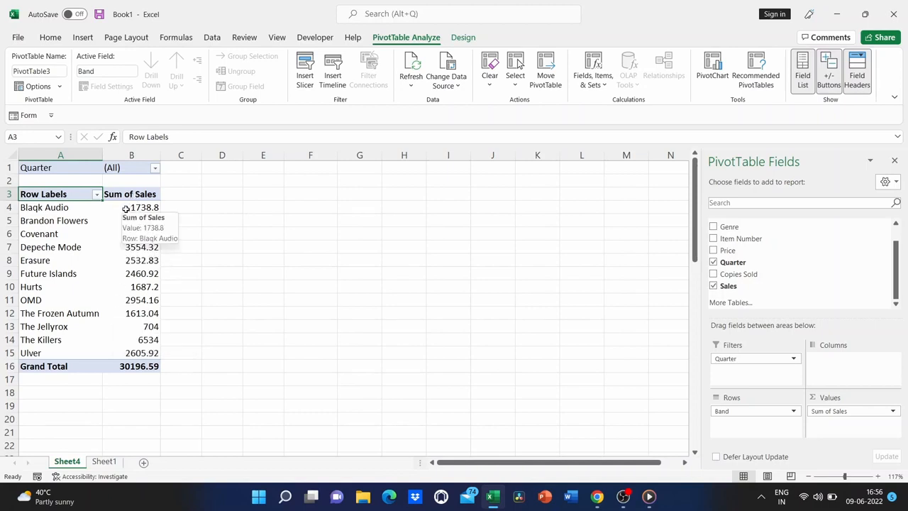
- Filter the PivotTable to quarter 1 and select The Killers' sales figure
{"action": "left_click", "coordinate": [155, 169]}
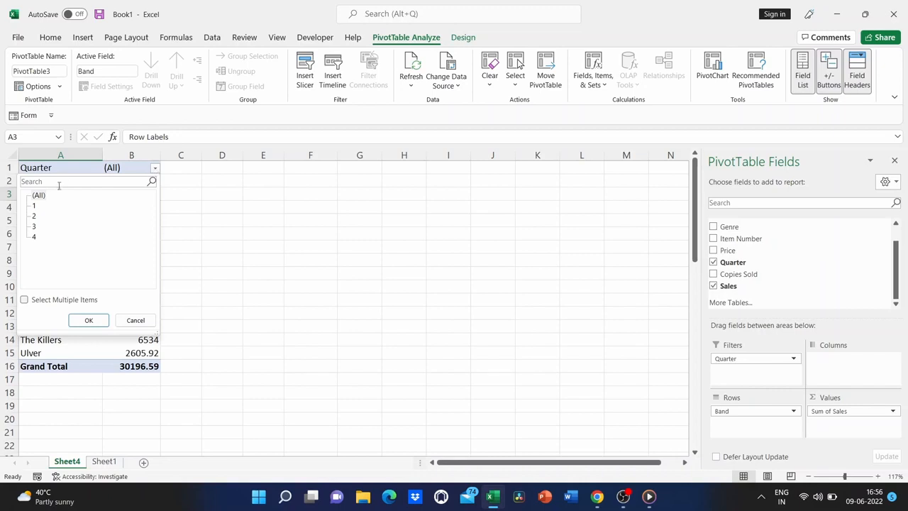
{"action": "left_click", "coordinate": [34, 206]}
{"action": "left_click", "coordinate": [85, 320]}
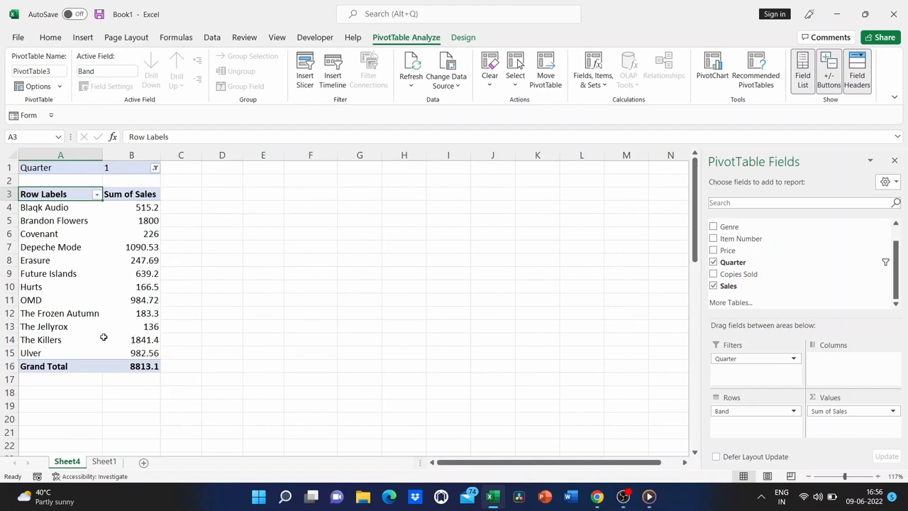
{"action": "left_click", "coordinate": [134, 340]}
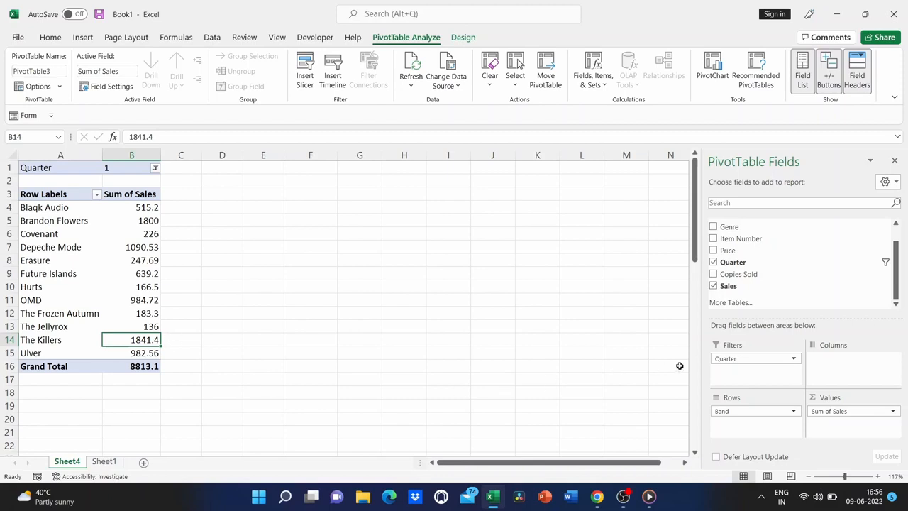
- Move Quarter from the PivotTable's filters back to its columns
{"action": "mouse_move", "coordinate": [740, 359]}
{"action": "left_mouse_down"}
{"action": "mouse_move", "coordinate": [799, 362]}
{"action": "mouse_move", "coordinate": [758, 374]}
{"action": "mouse_move", "coordinate": [843, 369]}
{"action": "mouse_move", "coordinate": [833, 361]}
{"action": "left_mouse_up"}
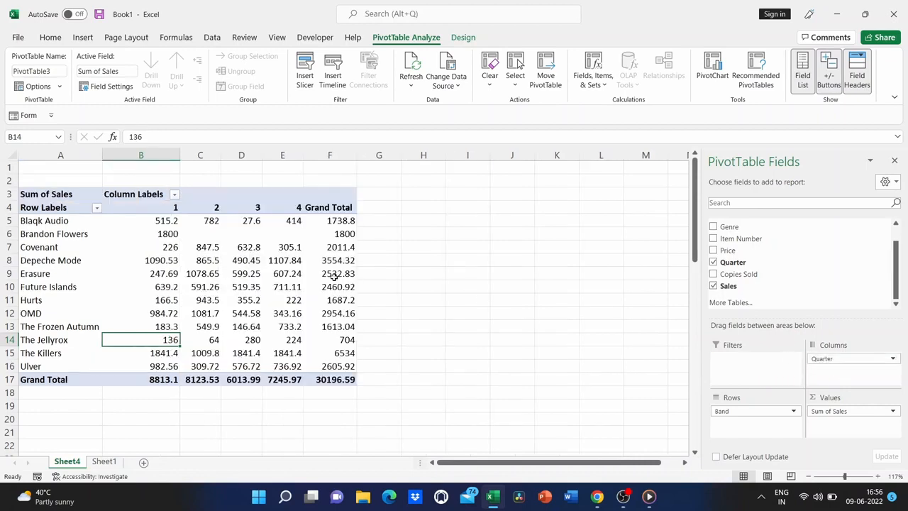
{"action": "mouse_move", "coordinate": [303, 330]}
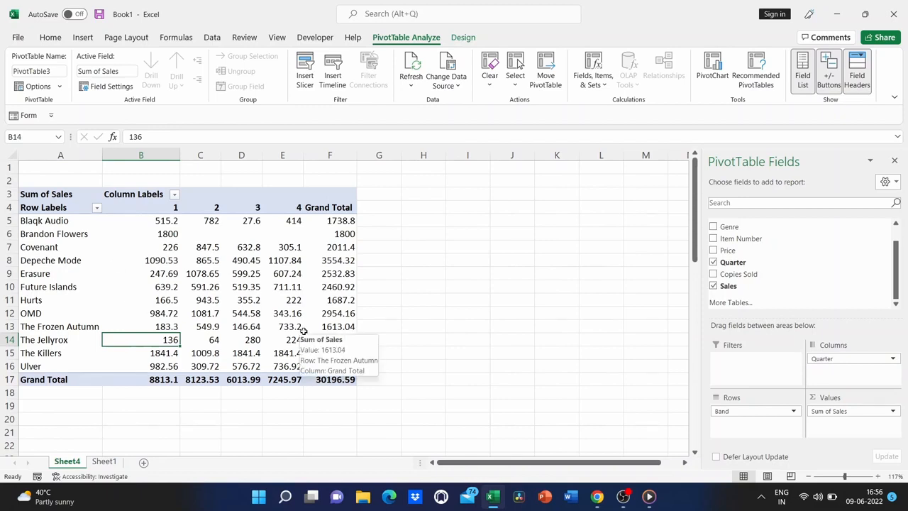
- Add Album to the PivotTable's rows beneath Band
{"action": "scroll", "coordinate": [745, 249], "scroll_direction": "up", "scroll_amount": 1}
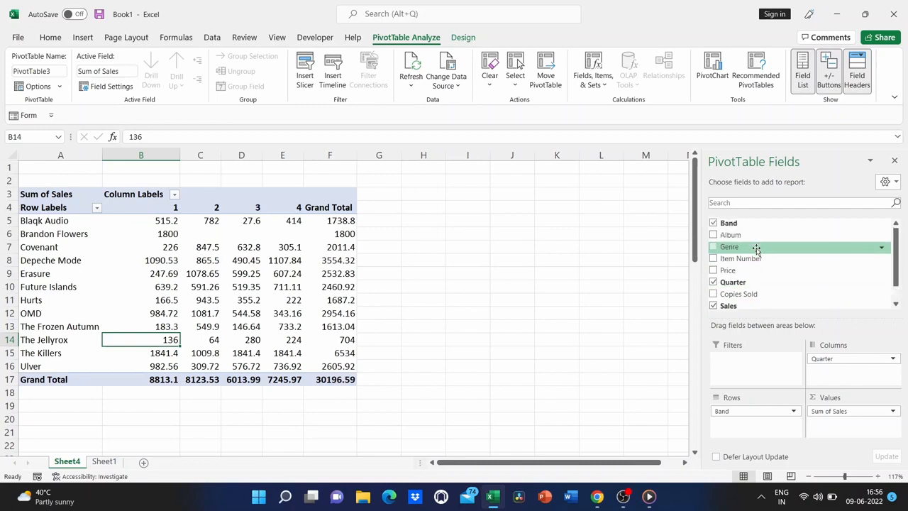
{"action": "left_click_drag", "start_coordinate": [745, 238], "coordinate": [747, 441]}
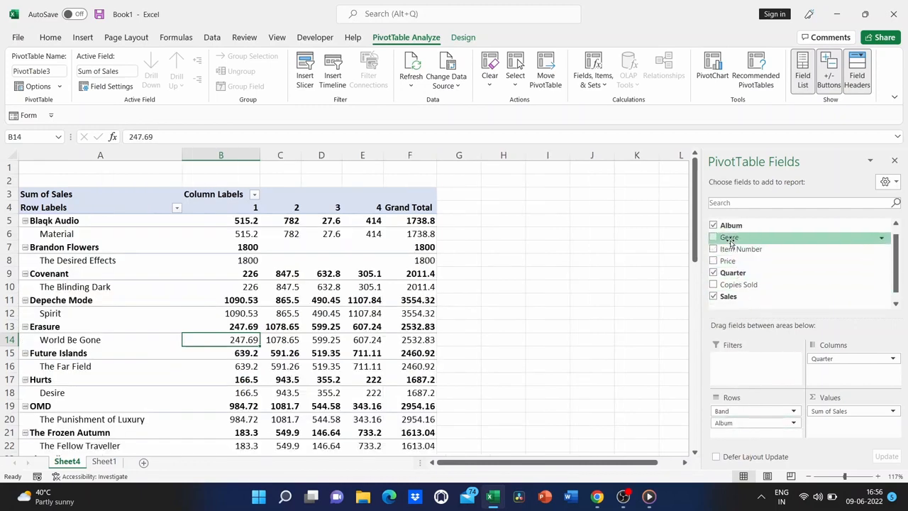
- Add Genre as a report filter and show only Synthpop
{"action": "left_click_drag", "start_coordinate": [738, 238], "coordinate": [731, 356]}
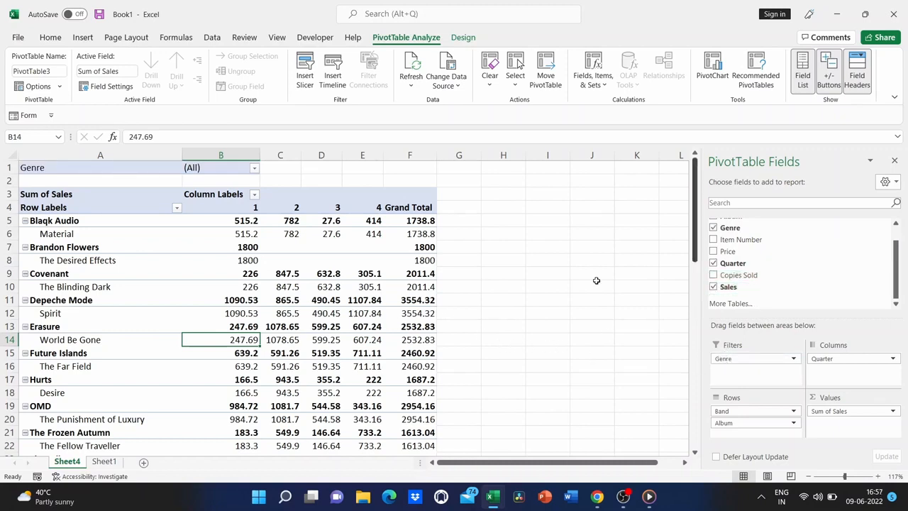
{"action": "left_click", "coordinate": [254, 169]}
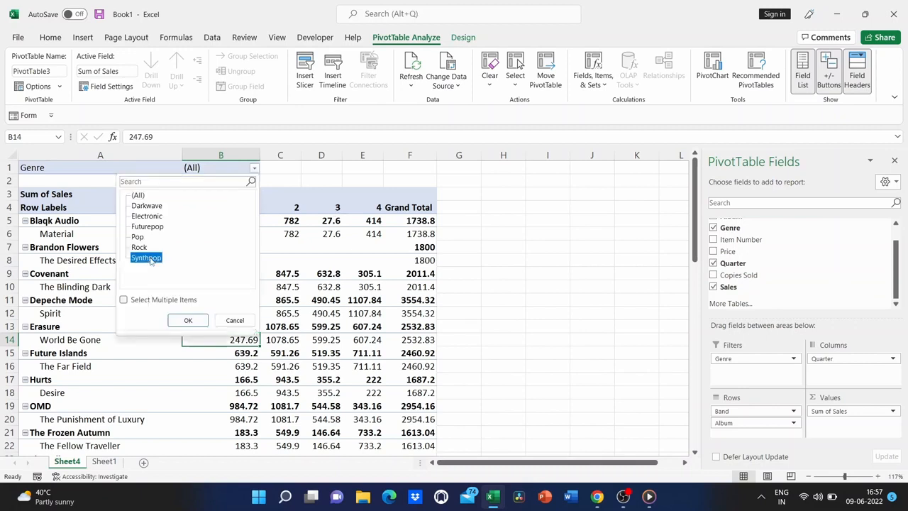
{"action": "left_click", "coordinate": [188, 321]}
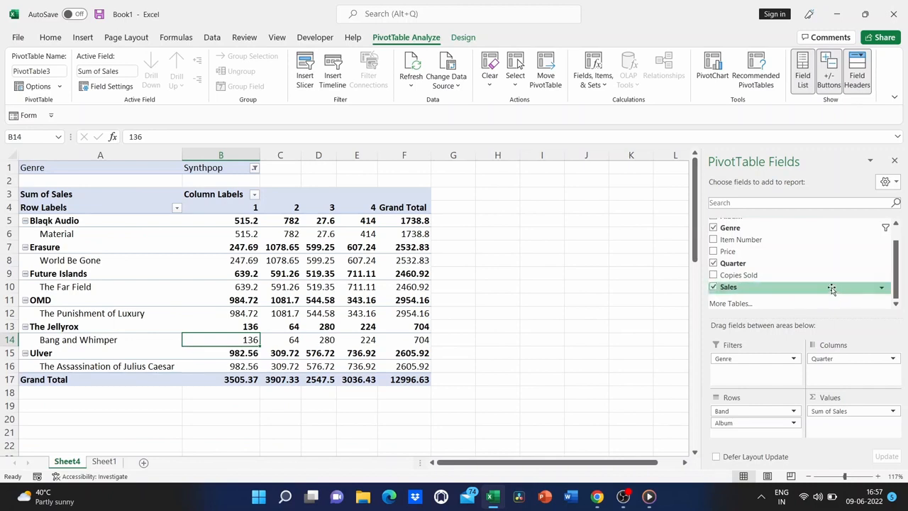
- Add Price to the PivotTable's columns beneath Quarter and look across the resulting price columns
{"action": "left_click_drag", "start_coordinate": [795, 259], "coordinate": [832, 365]}
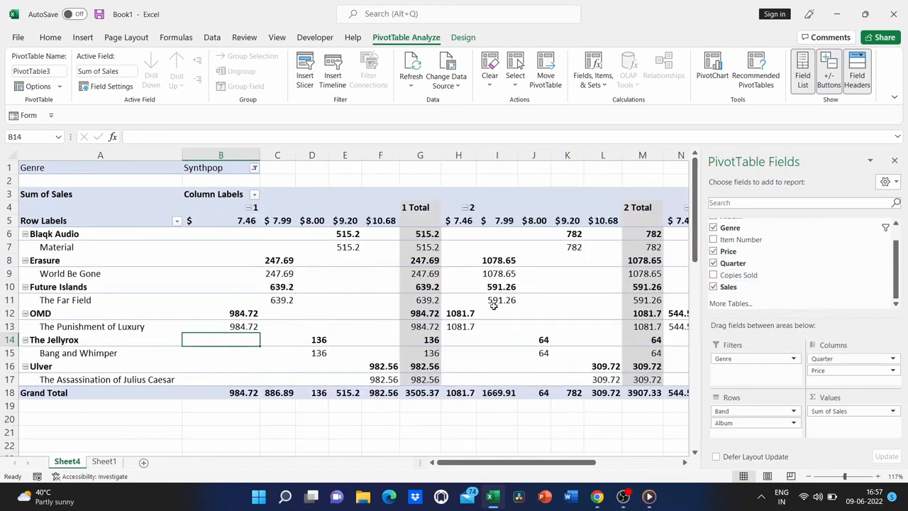
{"action": "scroll", "coordinate": [494, 305], "scroll_direction": "right", "scroll_amount": 5}
{"action": "scroll", "coordinate": [494, 305], "scroll_direction": "left", "scroll_amount": 5}
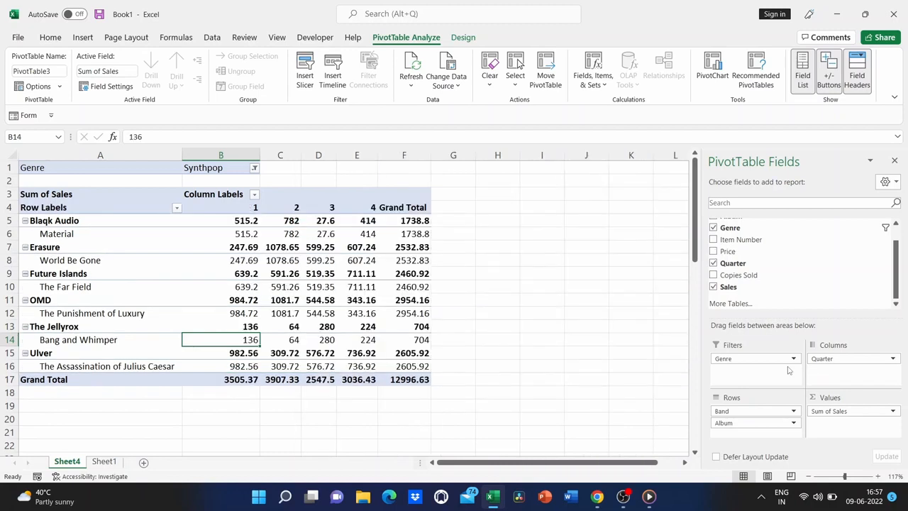
- Undo the PivotTable changes back to before Album was added to the rows, including the Genre filter and Price column
{"action": "key", "text": "ctrl+z"}
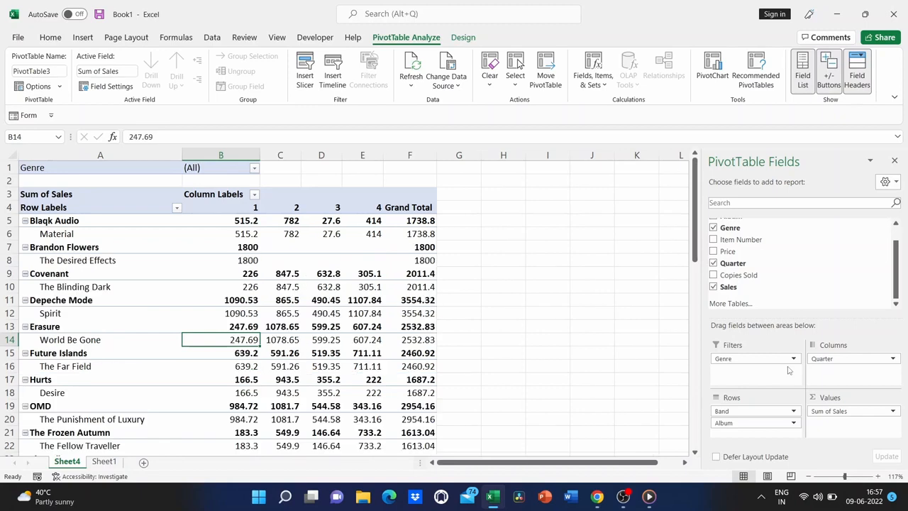
{"action": "key", "text": "ctrl+z"}
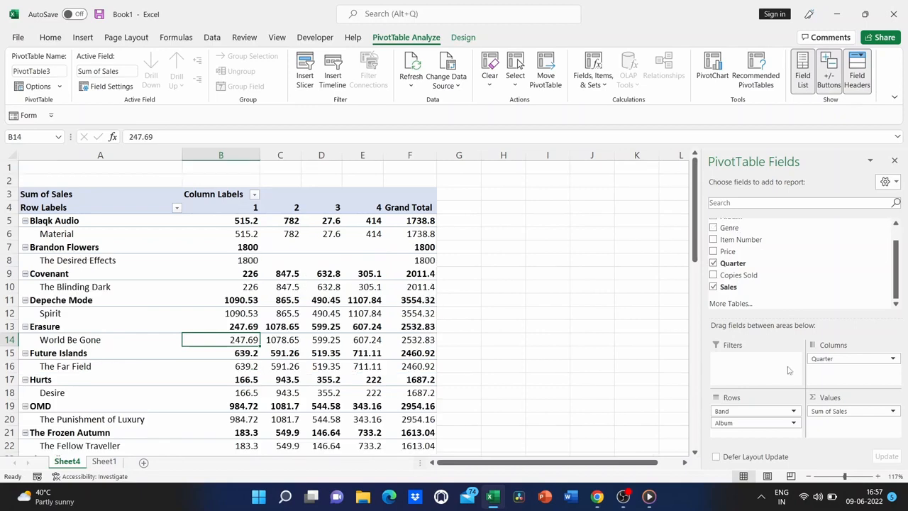
{"action": "key", "text": "ctrl+z"}
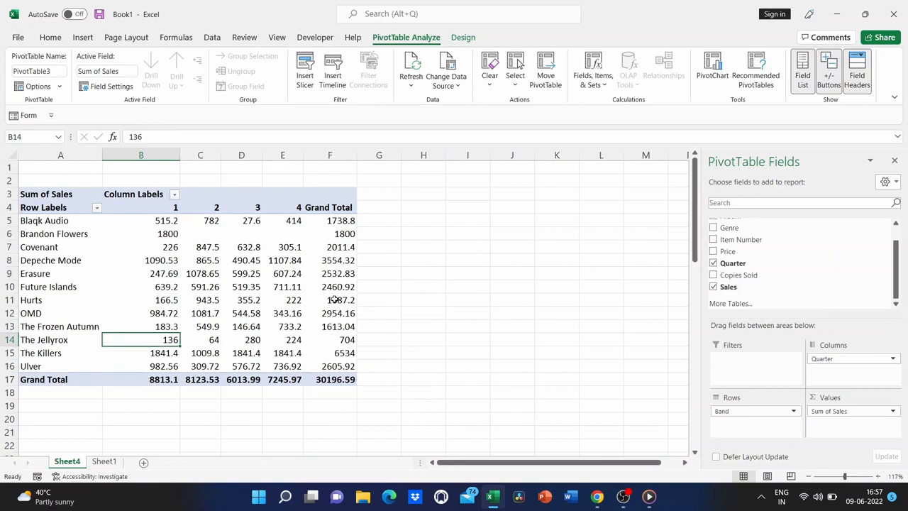
- Enlarge the PivotTable and review the sales per band and quarter down to the grand totals
{"action": "mouse_move", "coordinate": [334, 301]}
{"action": "scroll", "coordinate": [220, 266], "scroll_direction": "up", "scroll_amount": 4}
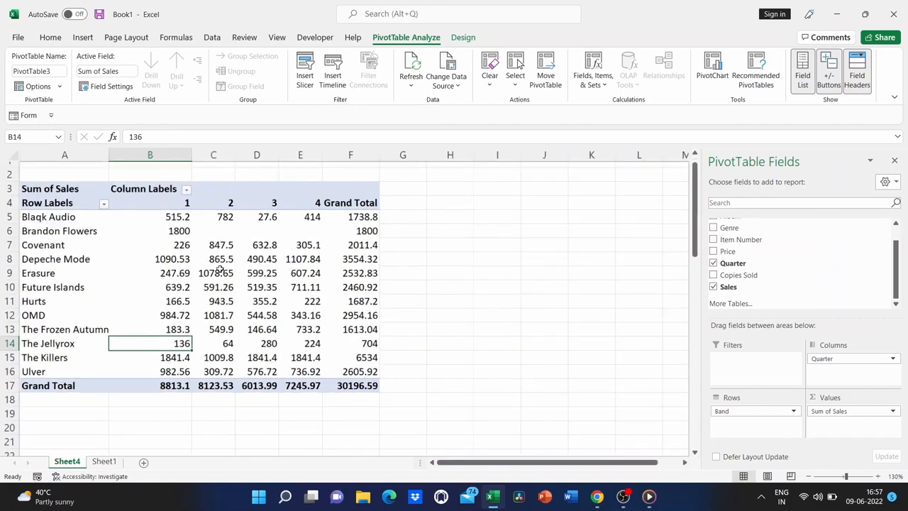
{"action": "scroll", "coordinate": [220, 266], "scroll_direction": "up", "scroll_amount": 1}
{"action": "mouse_move", "coordinate": [220, 266]}
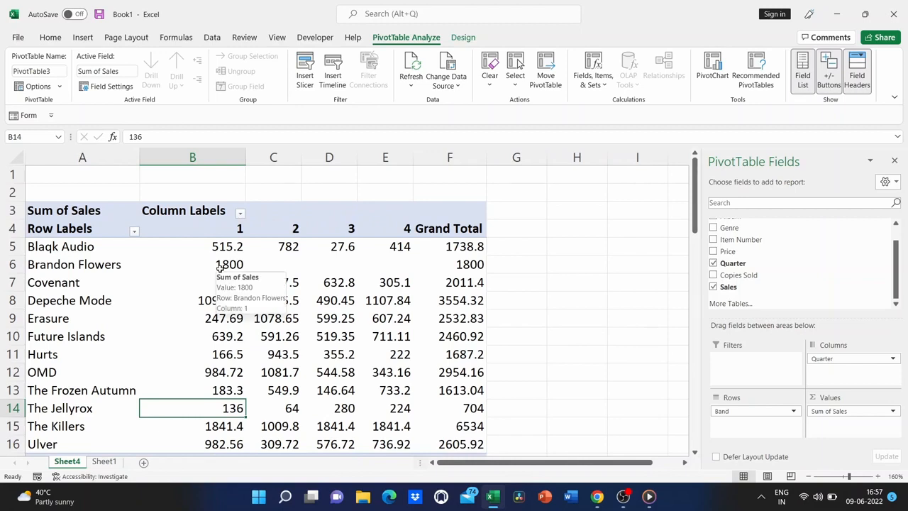
{"action": "scroll", "coordinate": [554, 281], "scroll_direction": "down", "scroll_amount": 1}
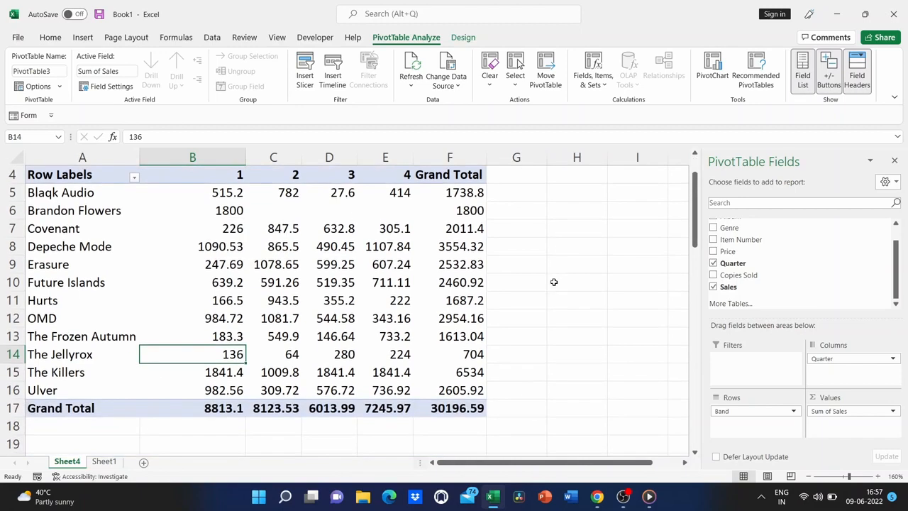